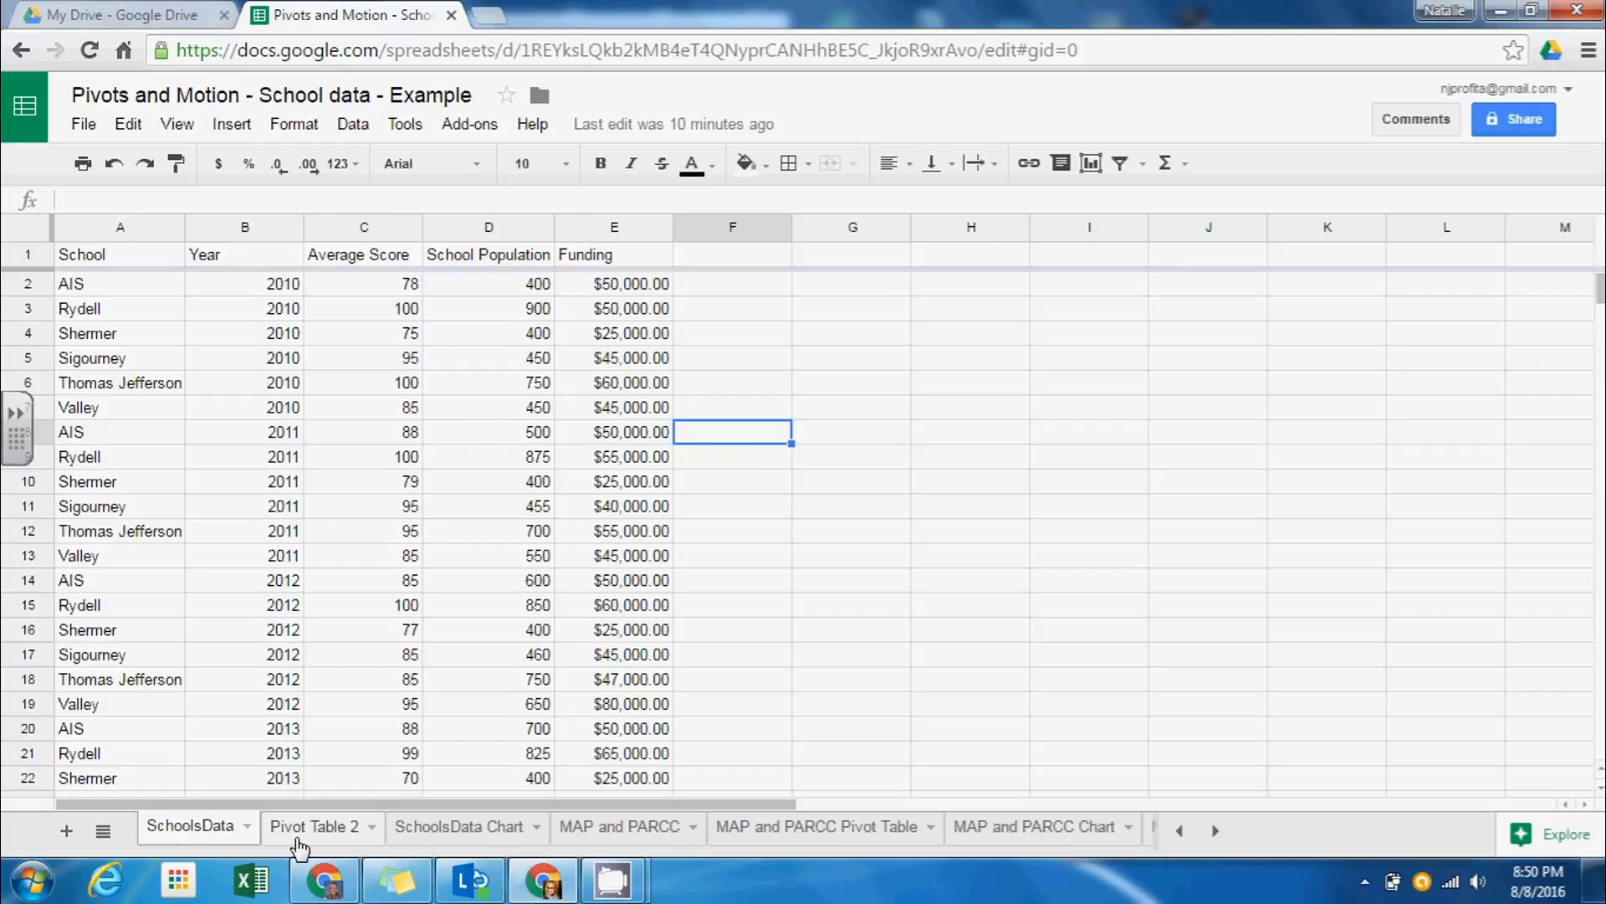
Examine the existing pivot table on the Pivot Table 2 sheet and return to the SchoolsData sheet.
click(298, 843)
double_click(298, 839)
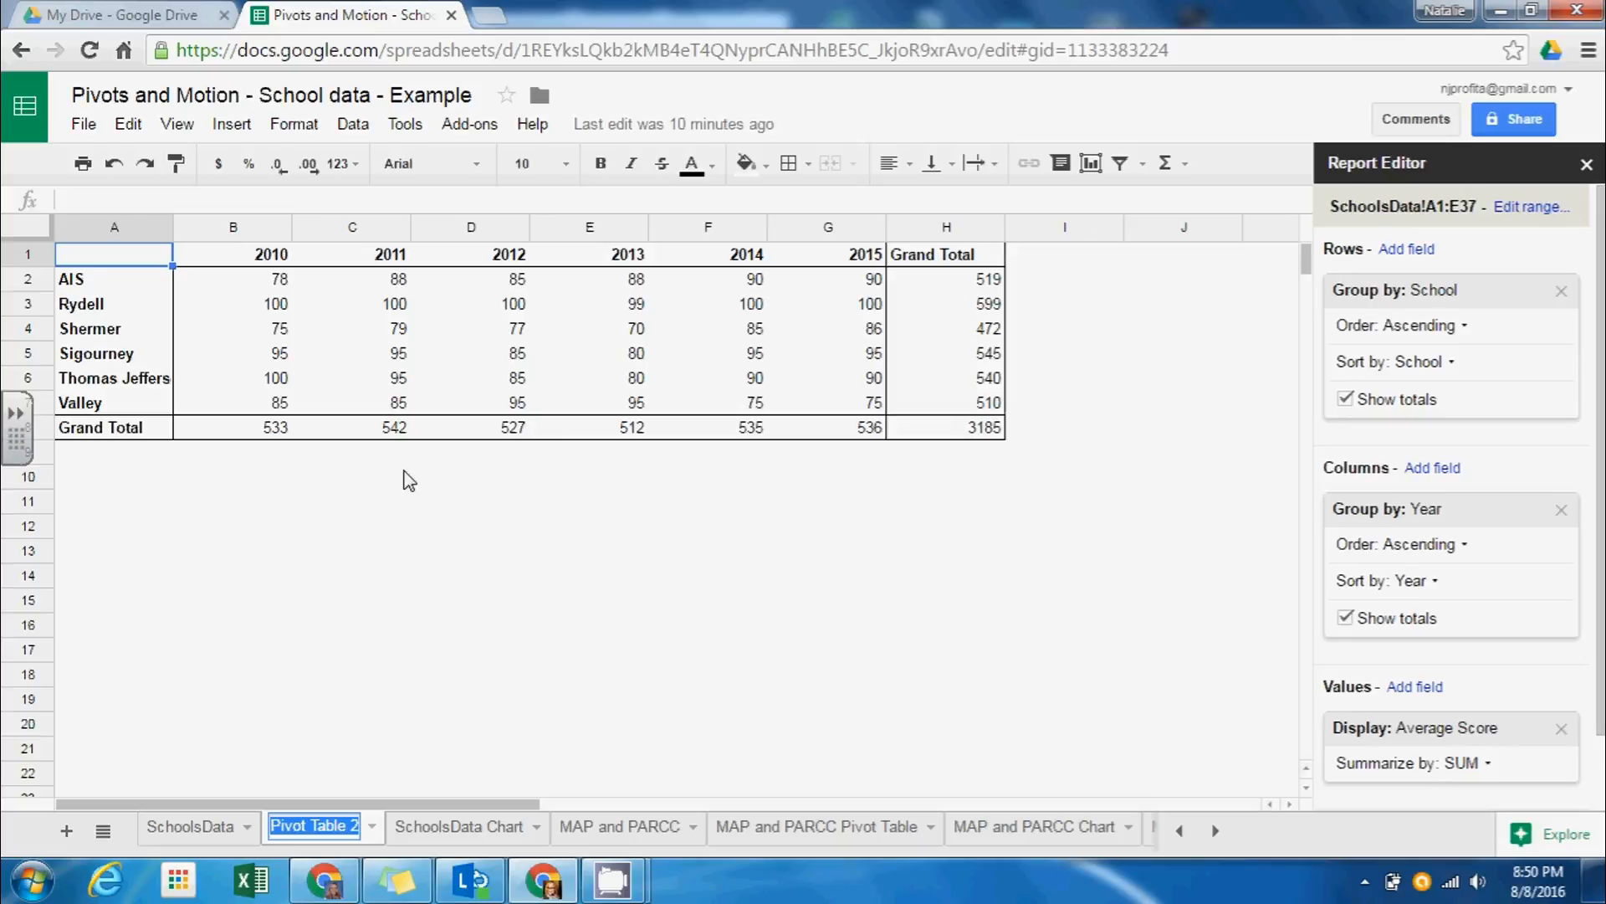
click(211, 842)
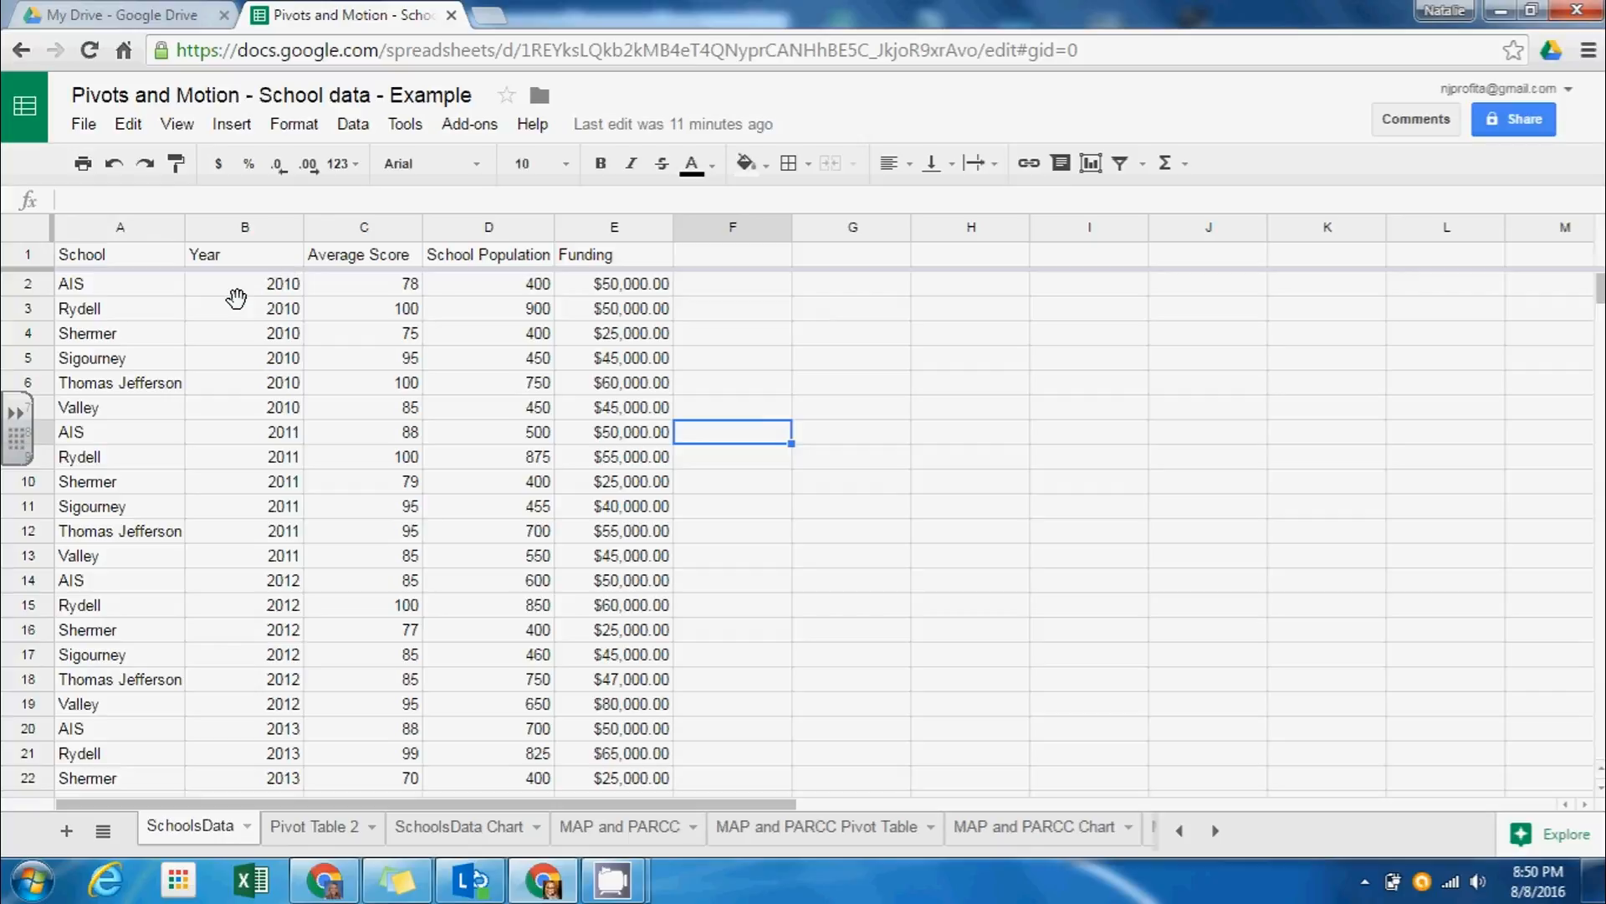
Create a pivot table from the school data in A1:E37 of the SchoolsData sheet.
drag(98, 262, 501, 358)
drag(599, 441, 646, 612)
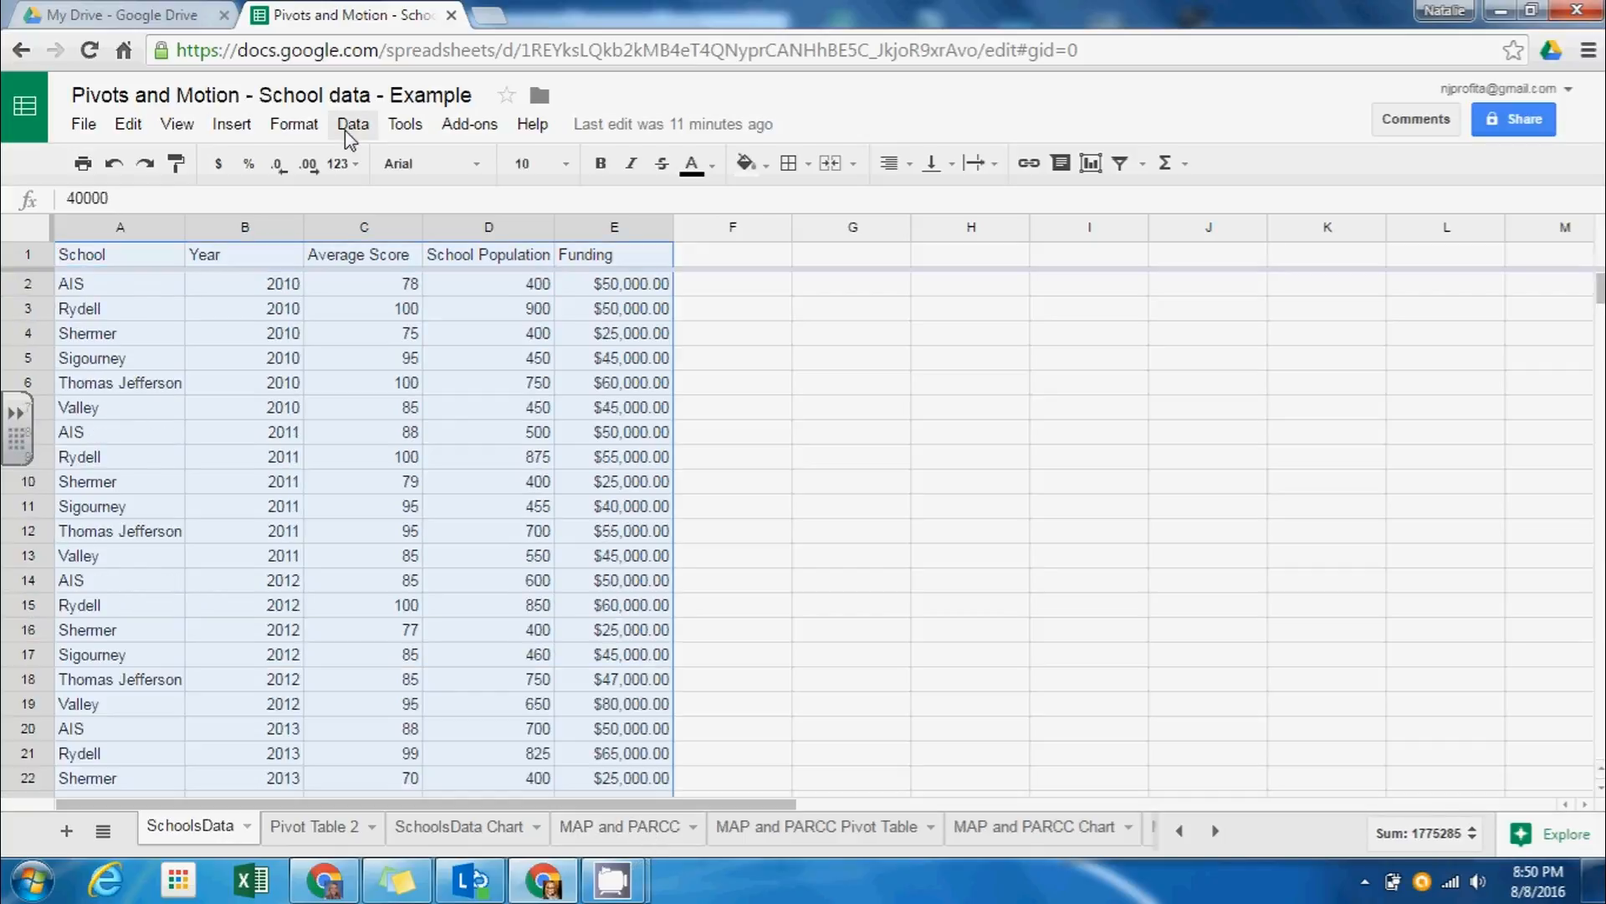
click(346, 130)
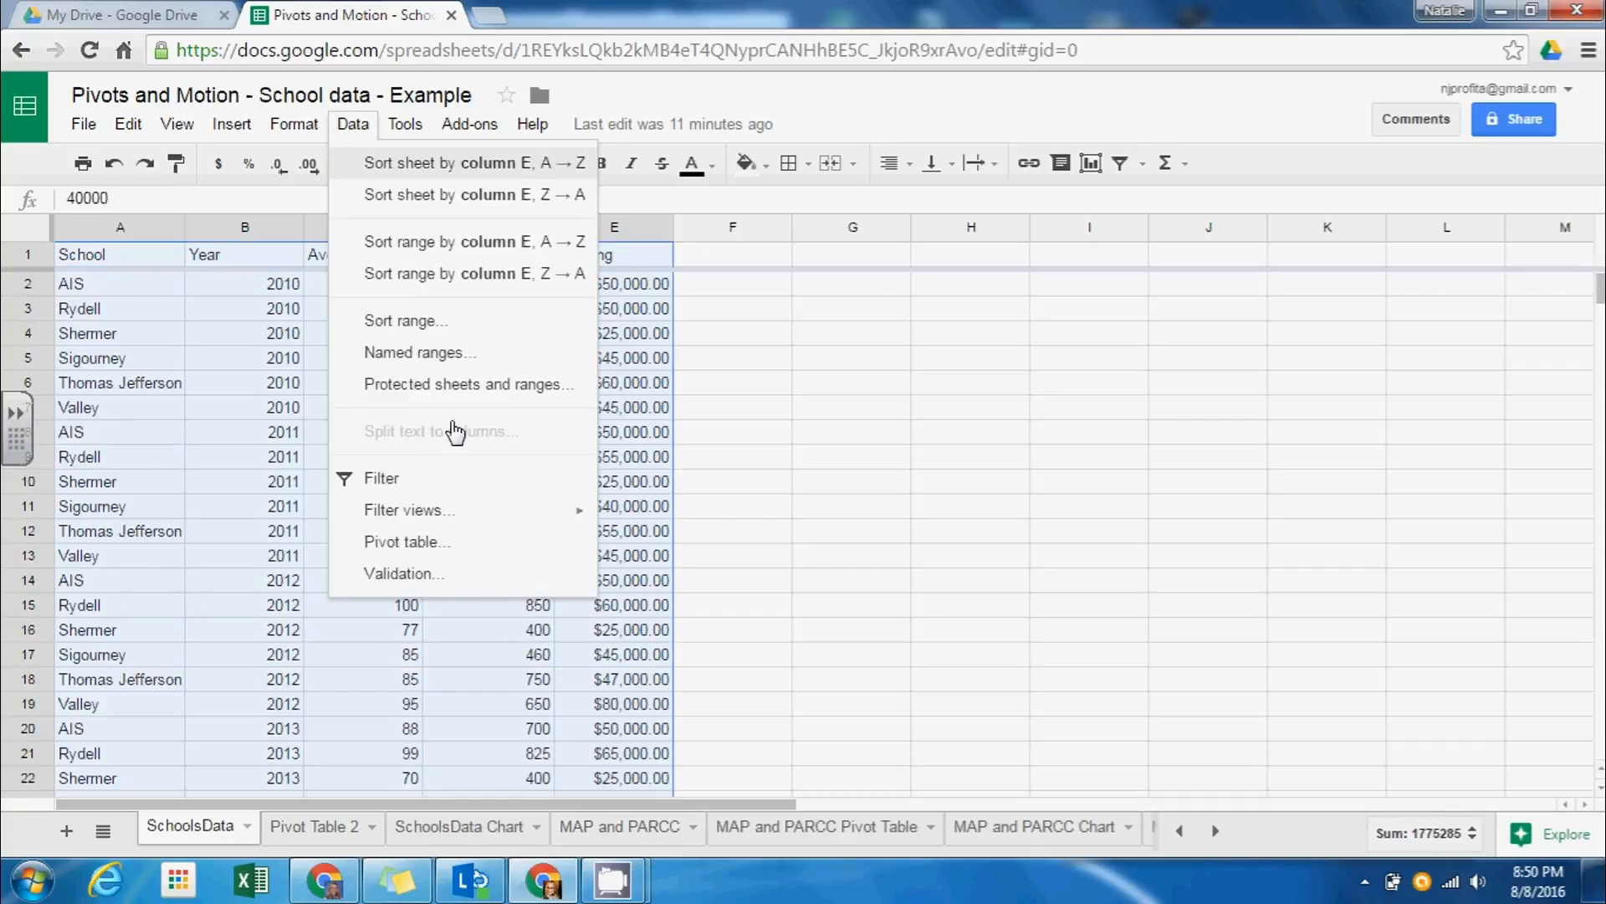
click(479, 550)
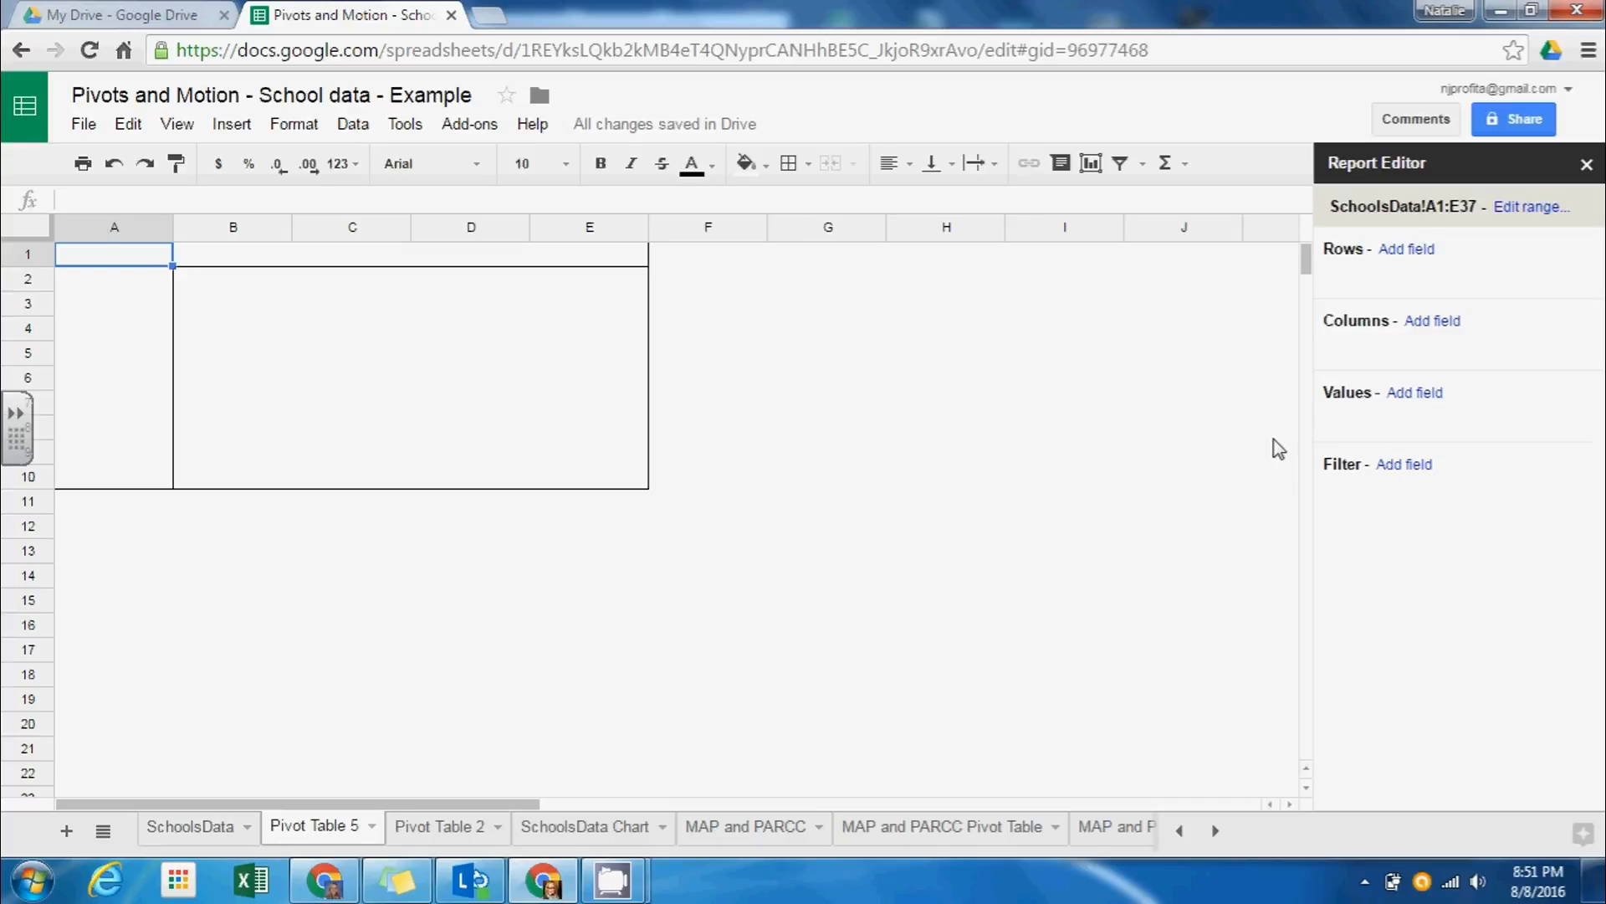
Group the pivot table's rows by School and compare them with the school names in the SchoolsData sheet.
click(1413, 266)
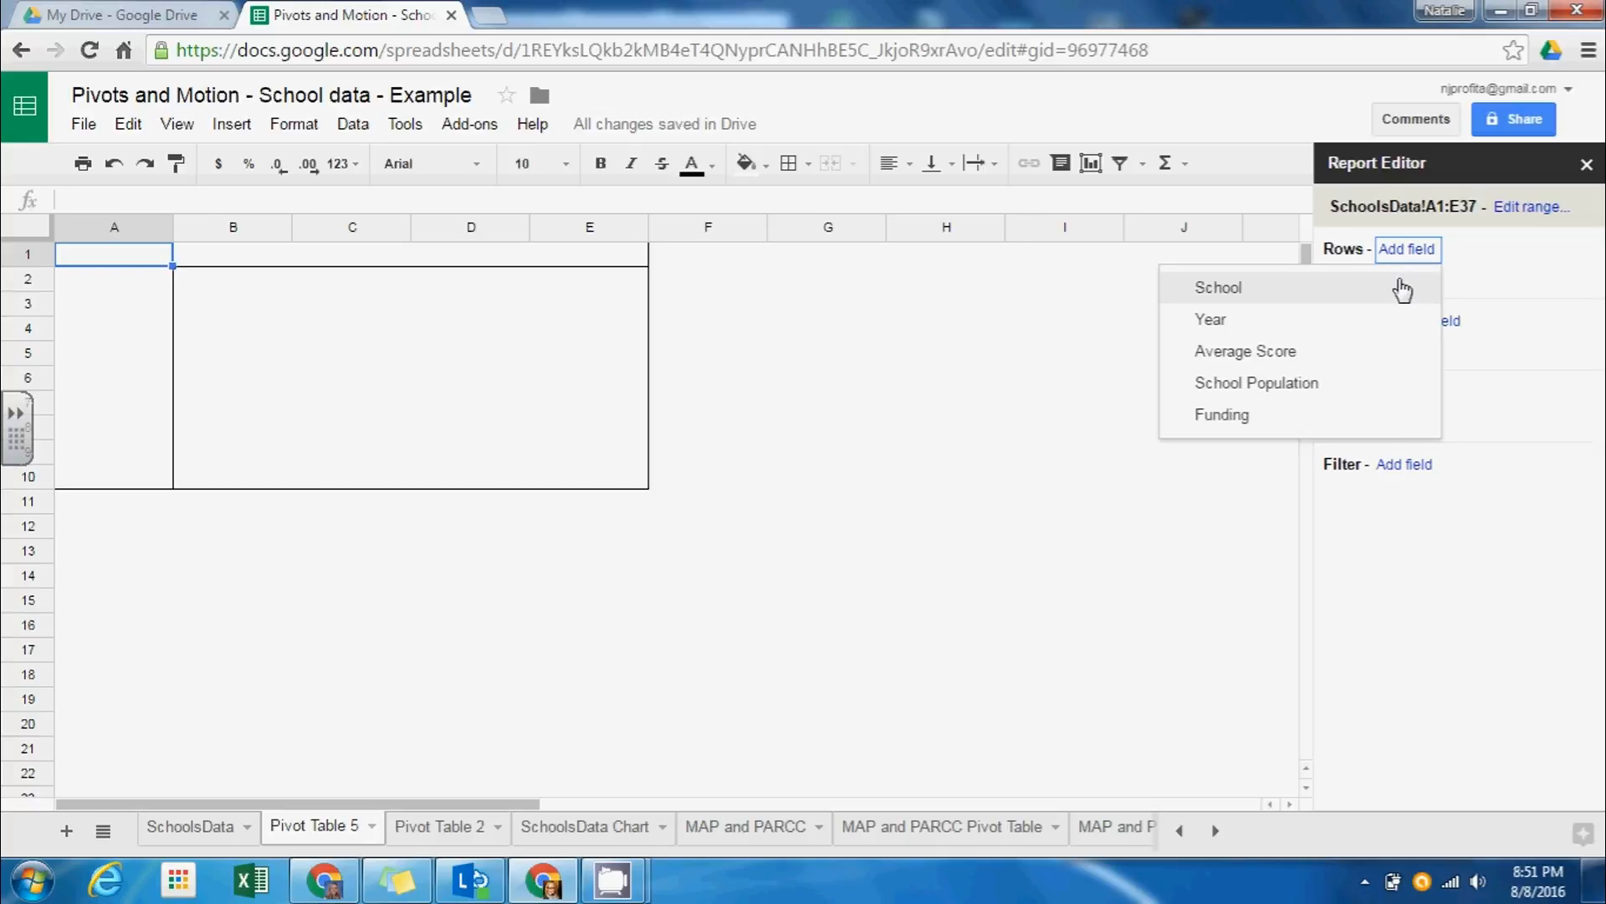
click(1403, 290)
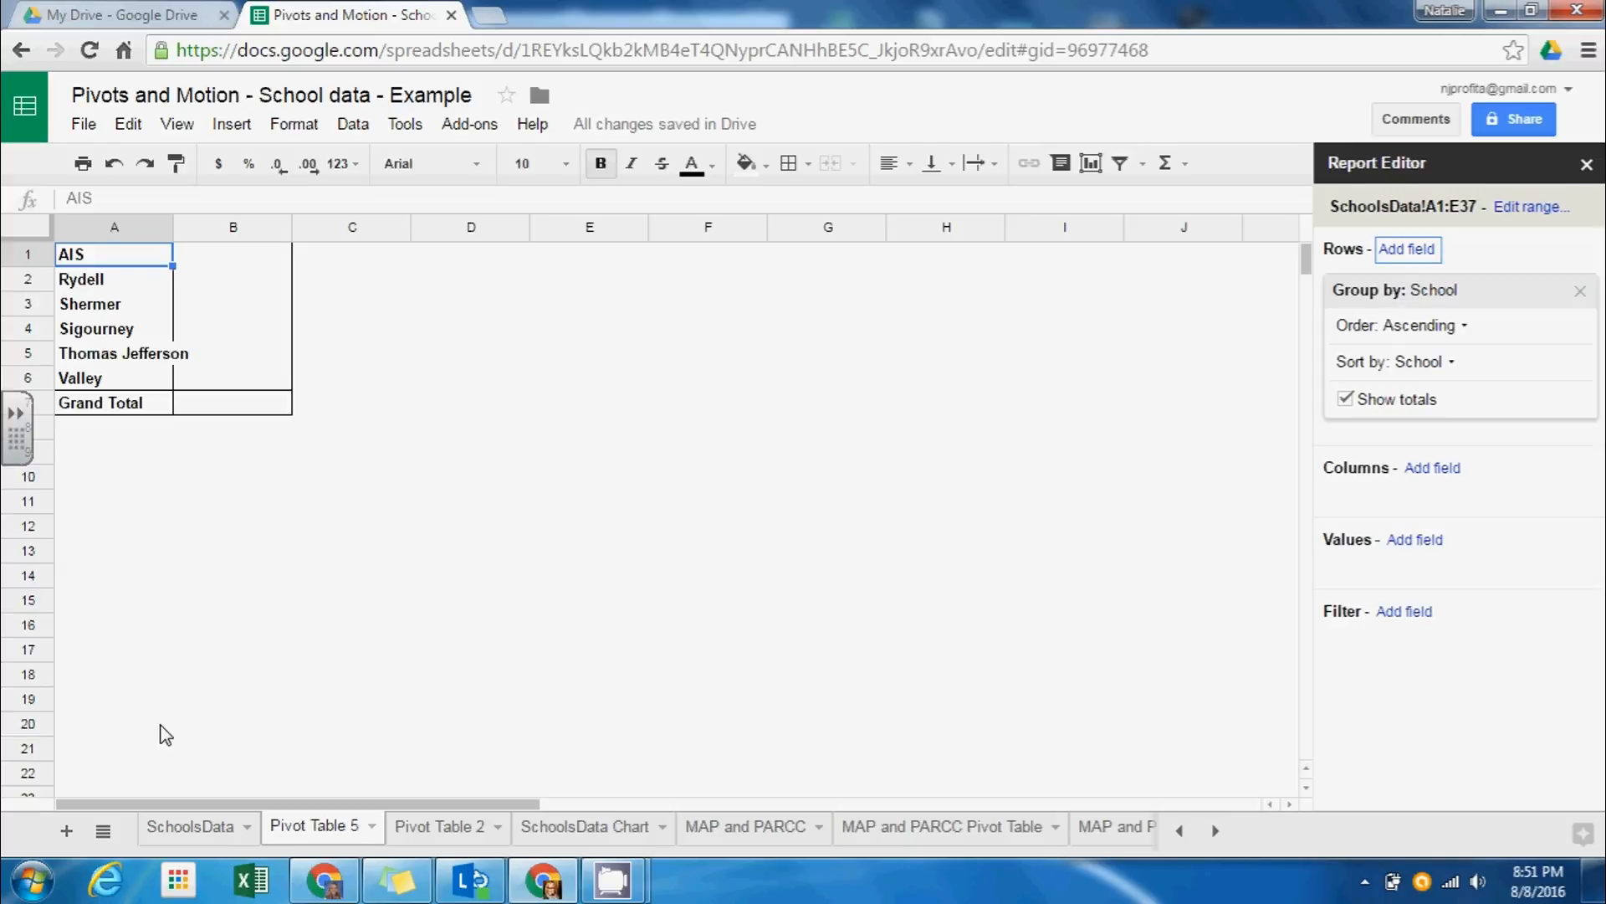
click(179, 828)
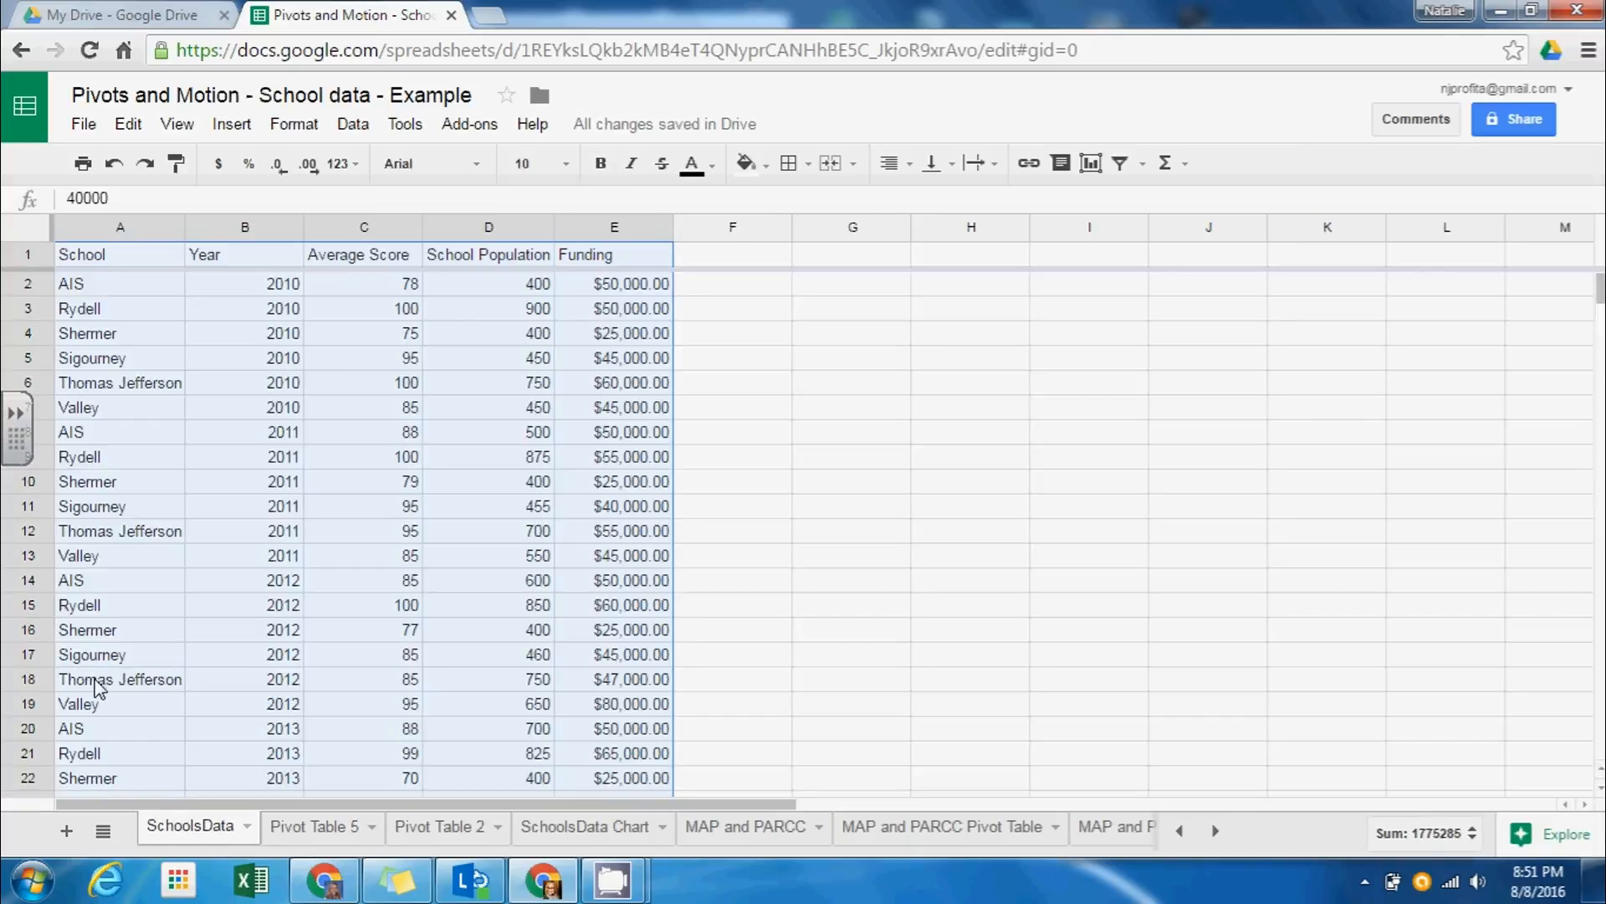
click(348, 832)
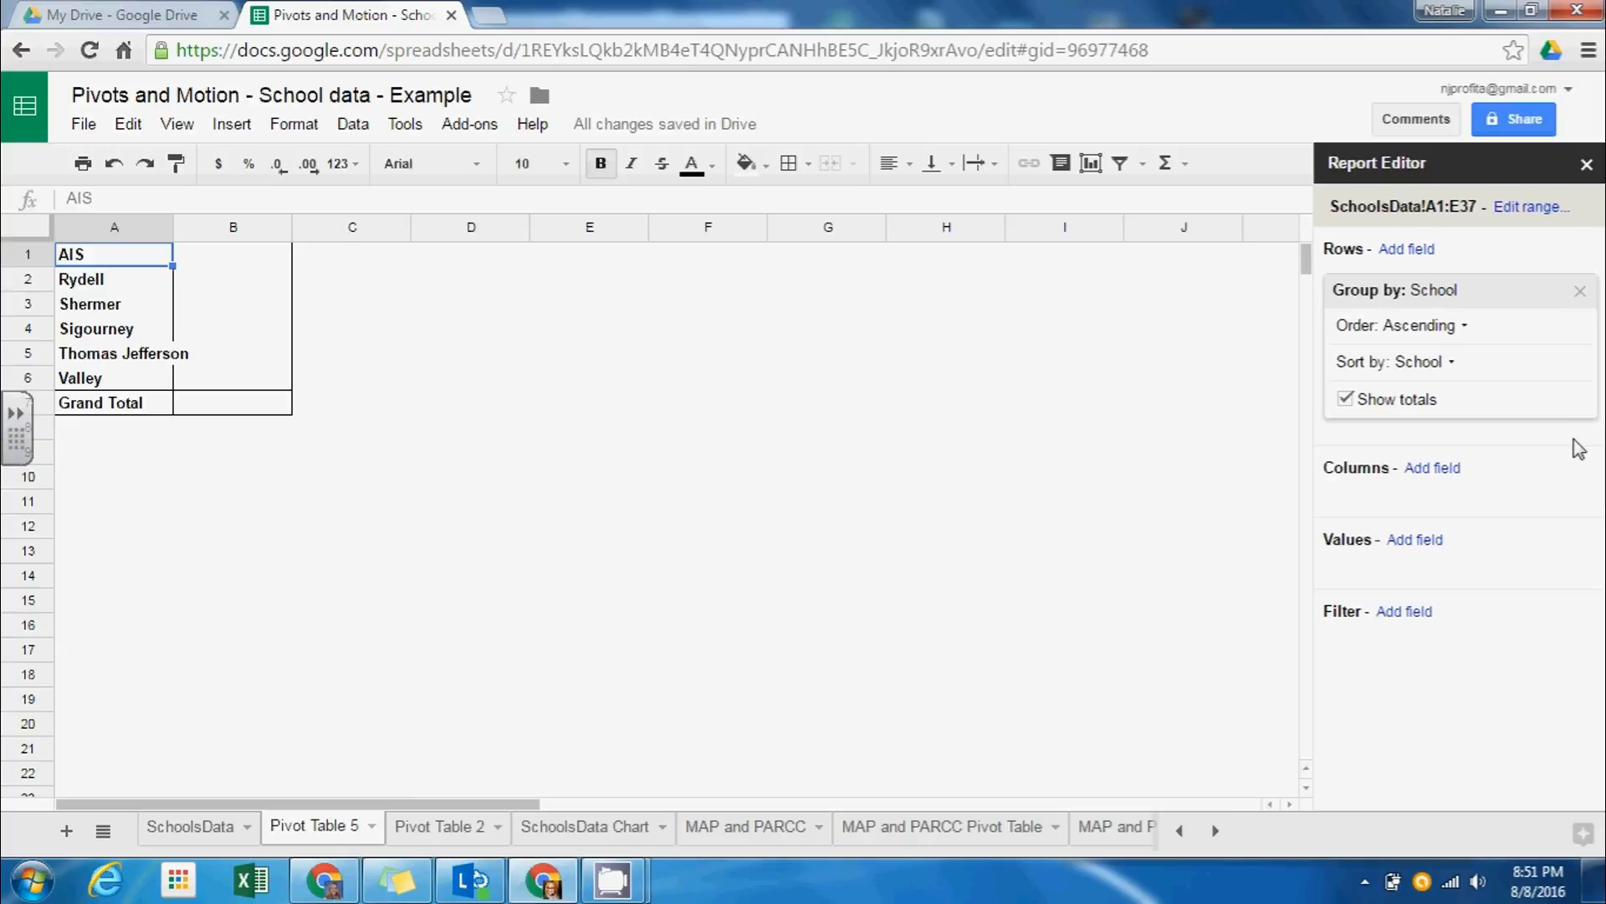
Group the pivot table's columns by Year, switching the year totals off and back on.
click(1432, 468)
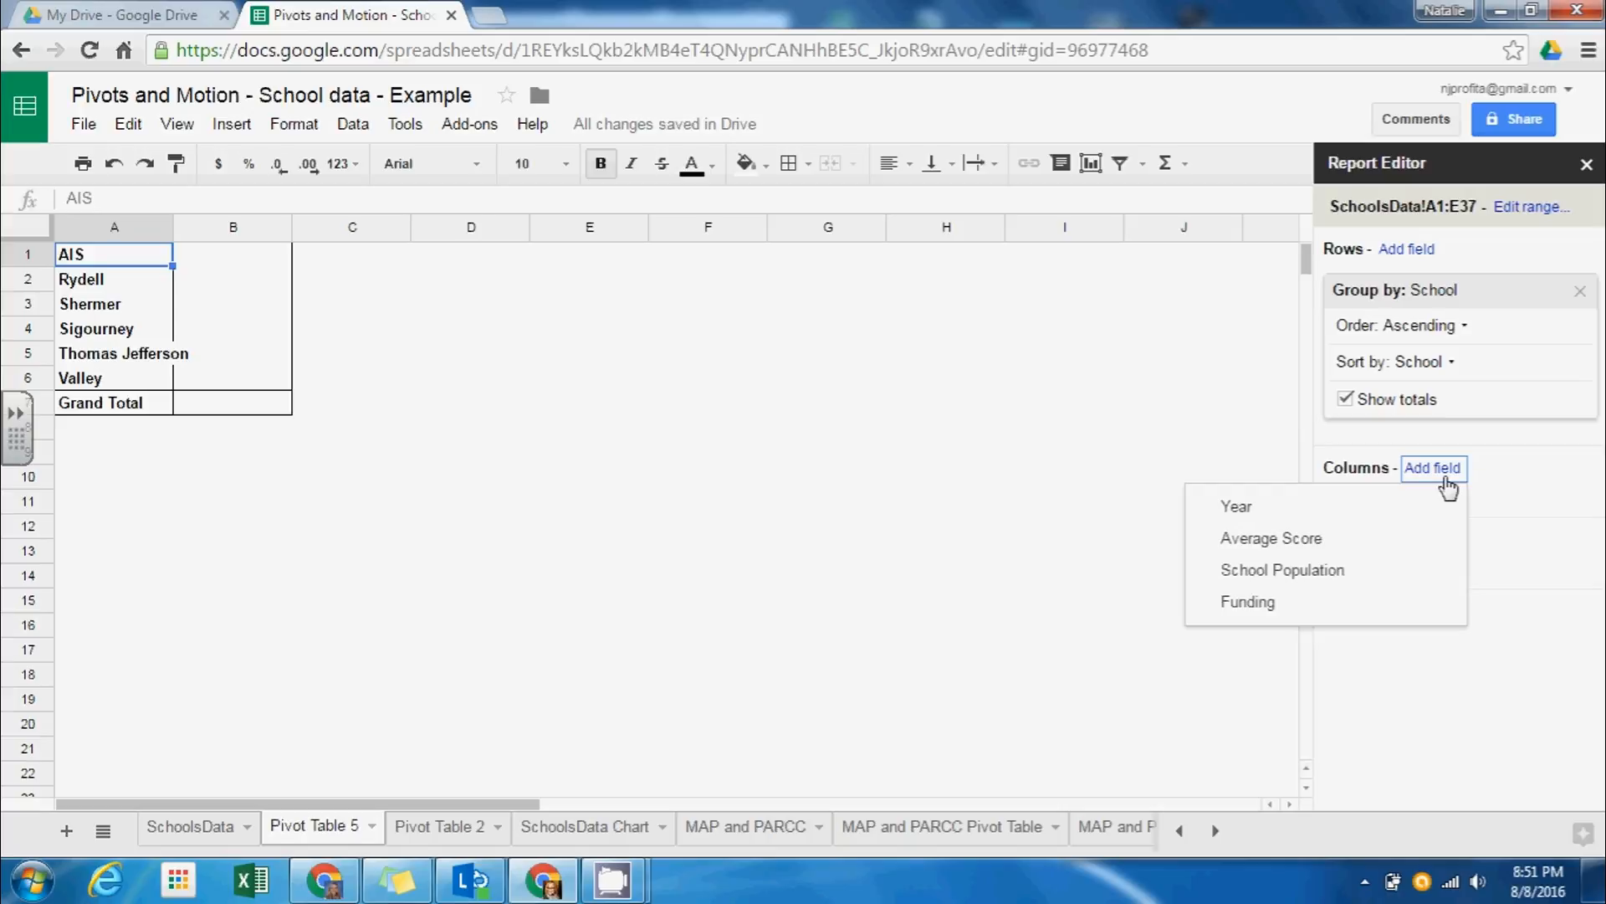
click(1335, 518)
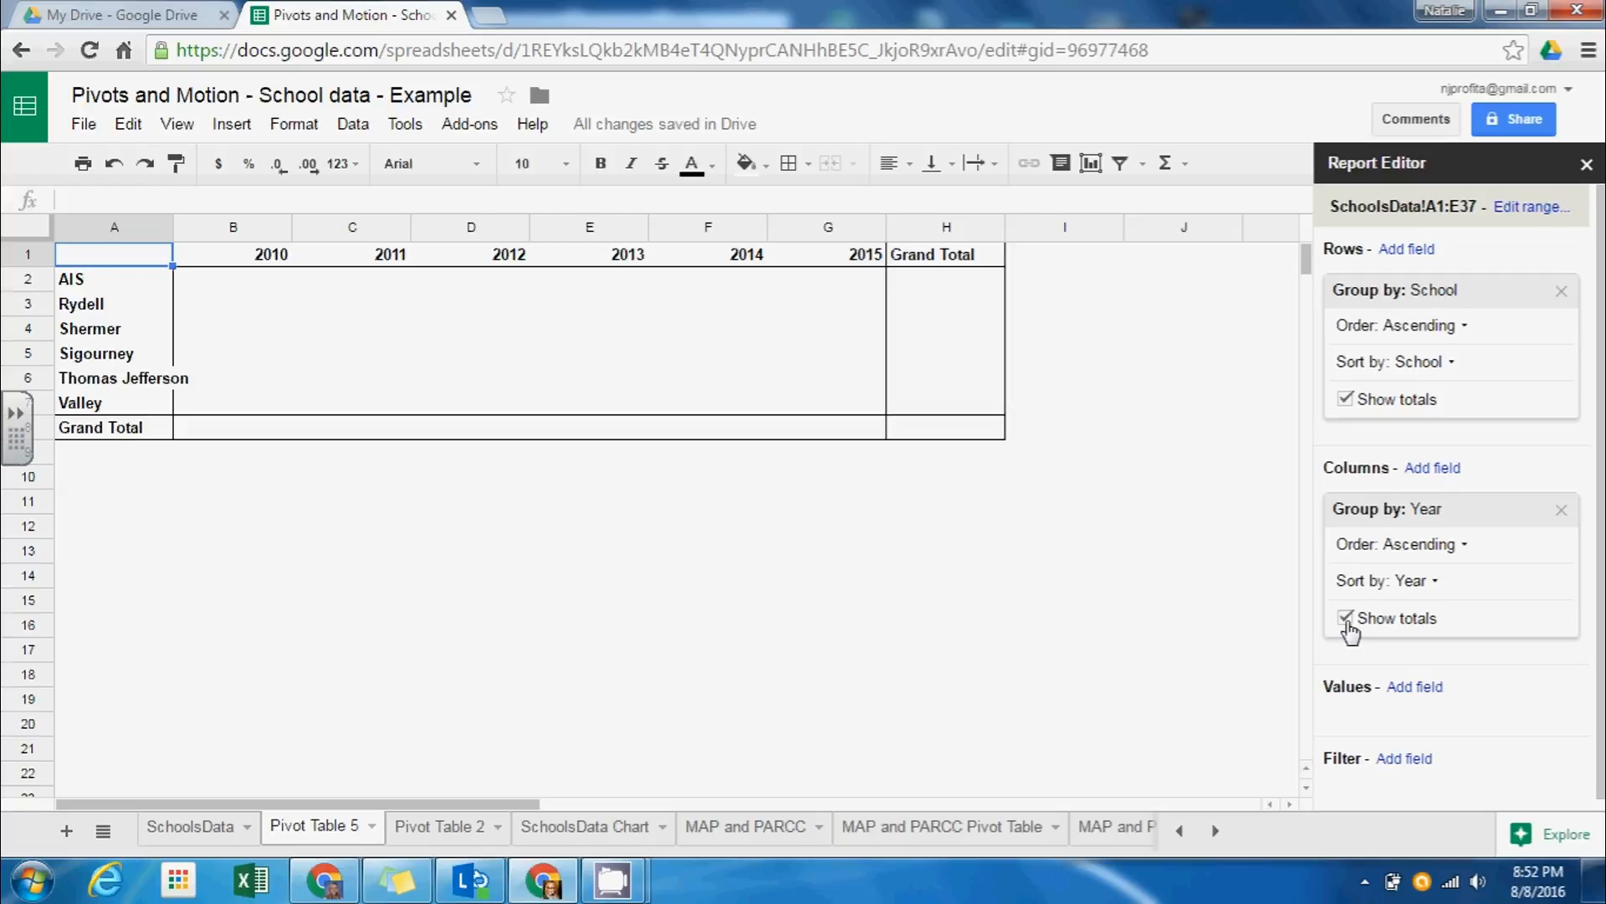
click(1347, 621)
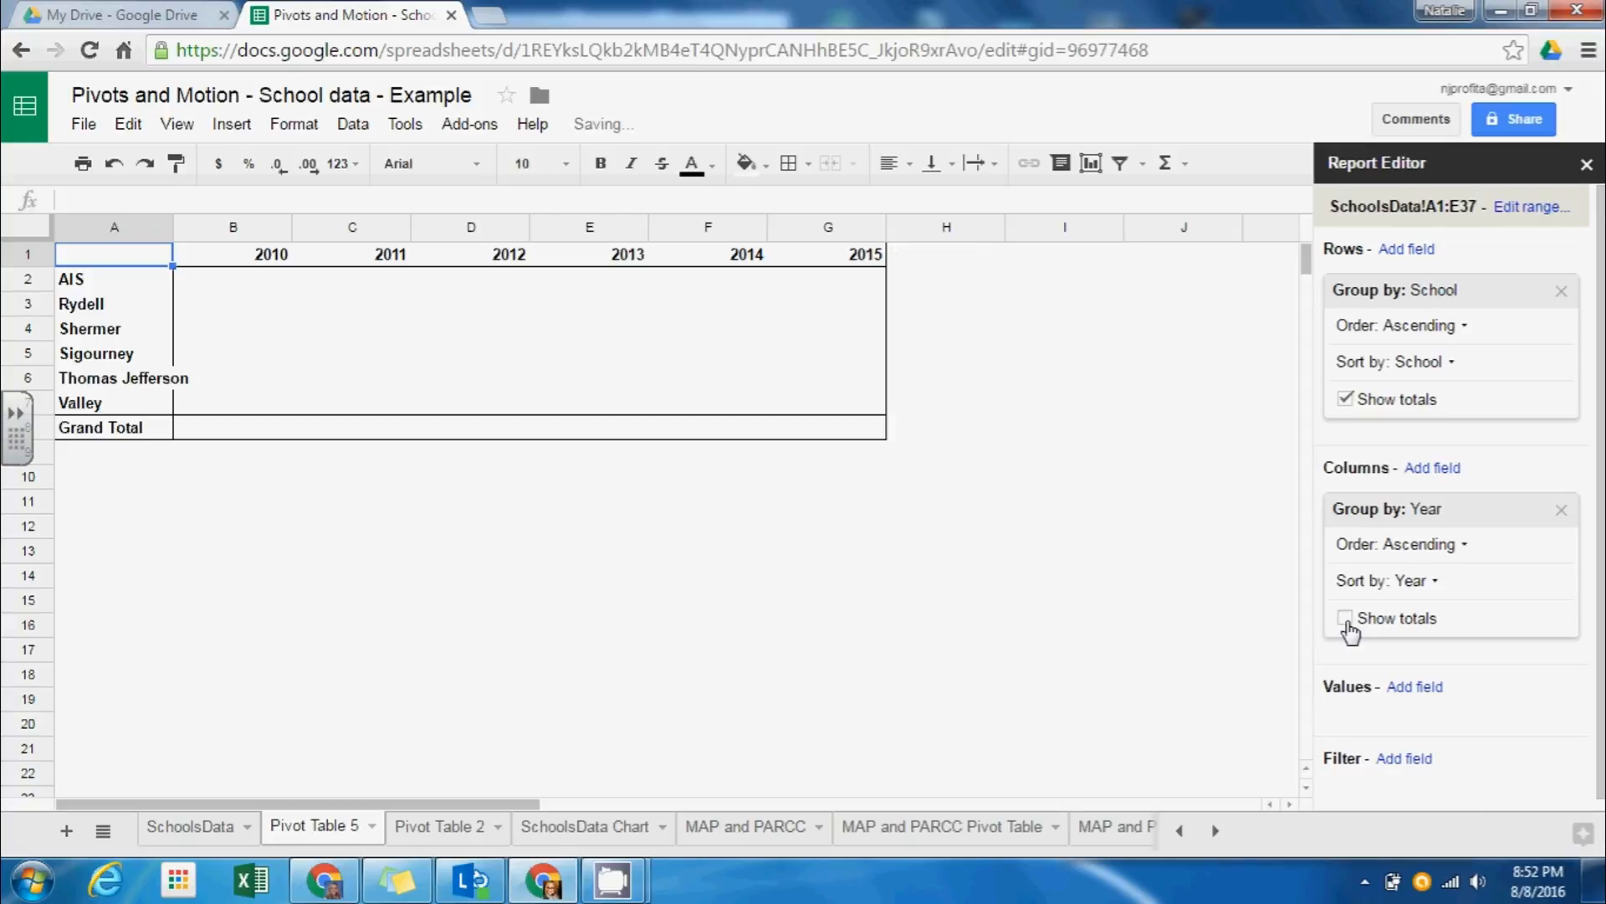
click(1346, 619)
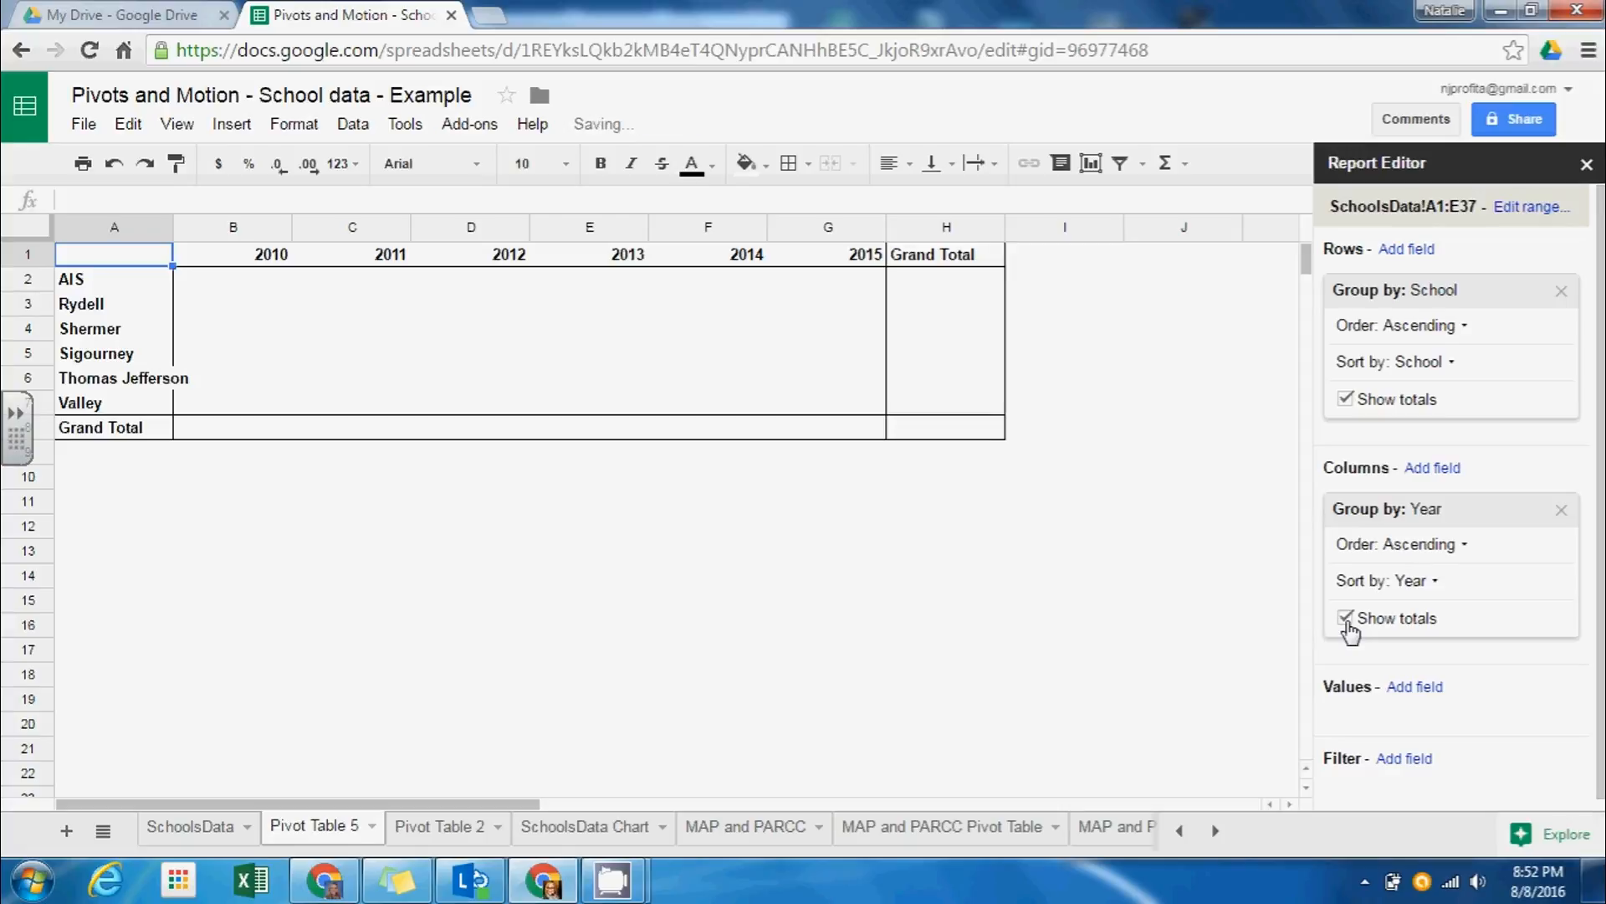
Add Average Score as the pivot table's value field and summarize it by AVERAGE.
click(1432, 690)
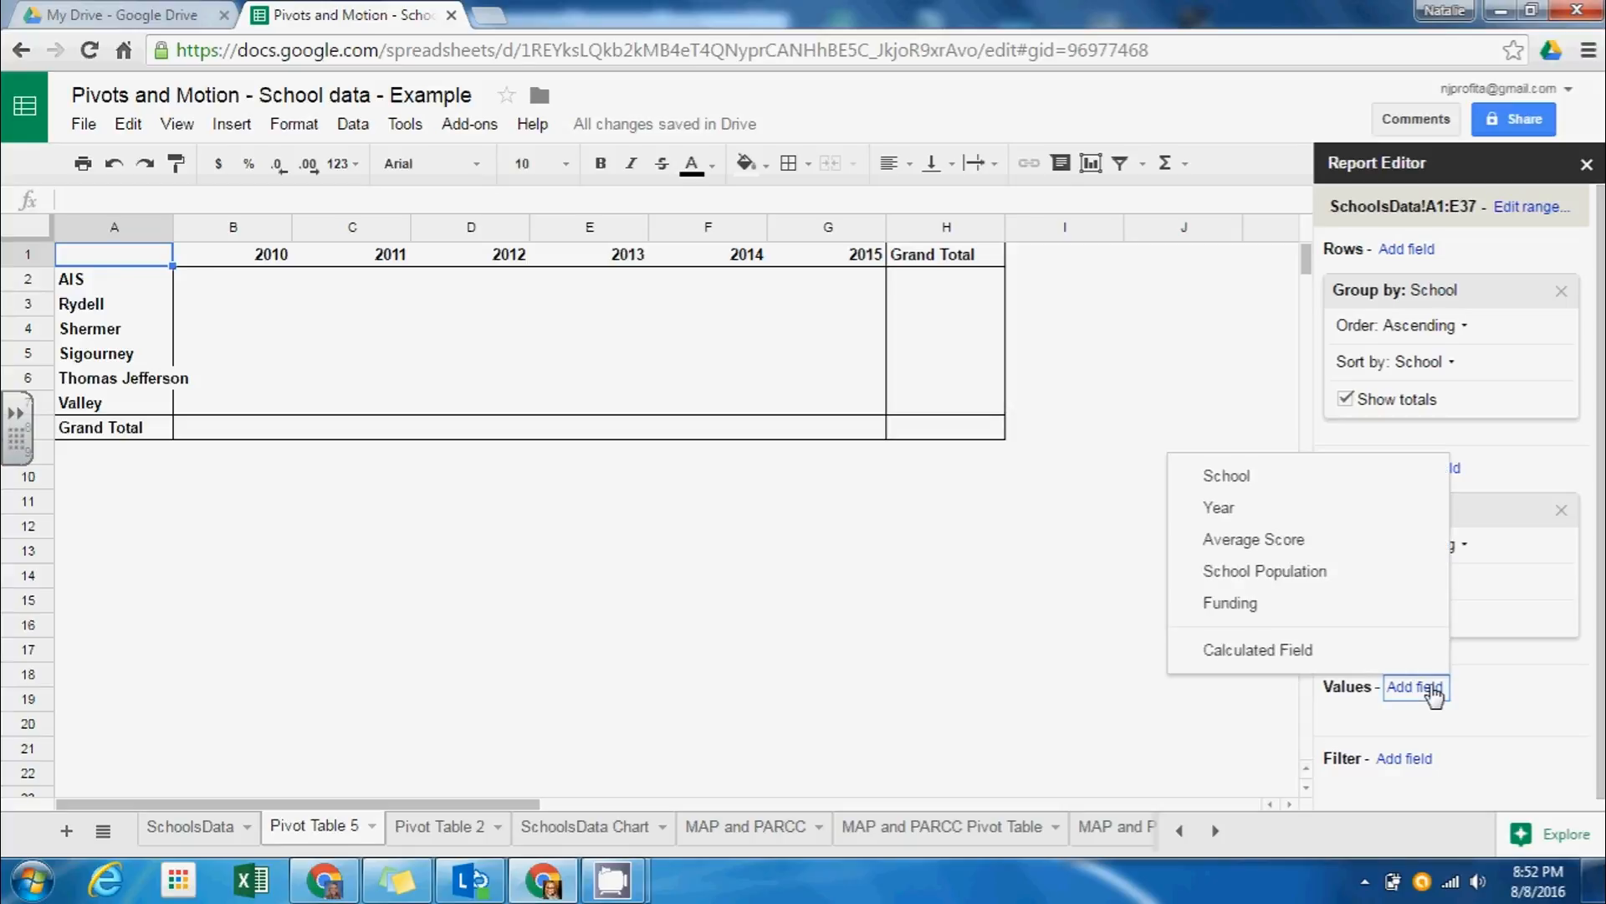
click(1310, 553)
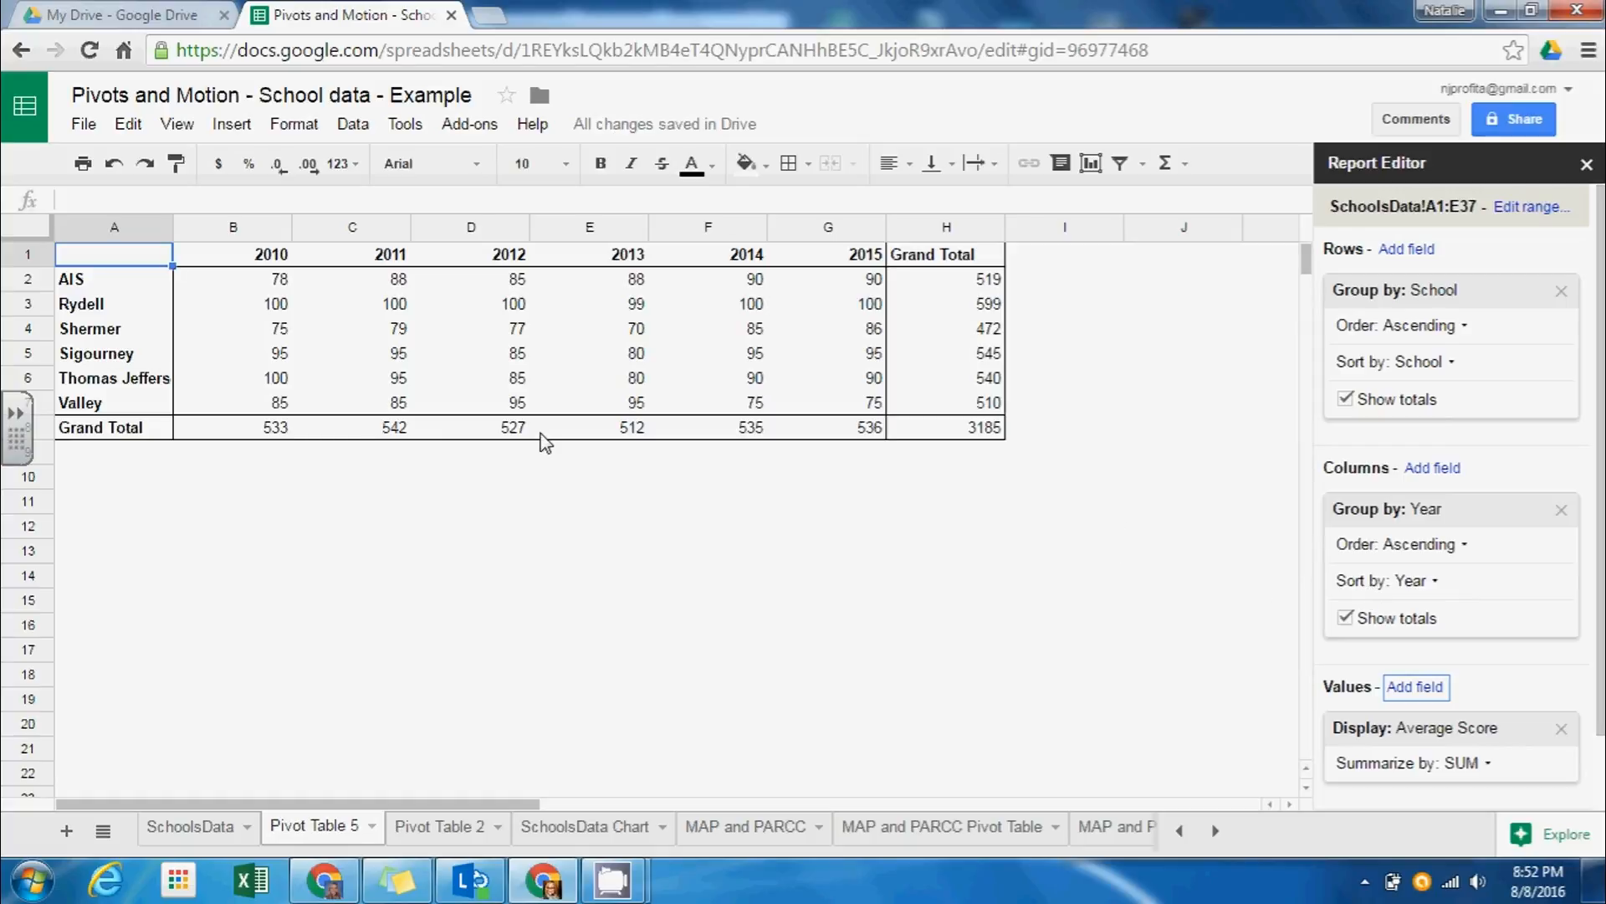
scroll(1587, 723, down, 1)
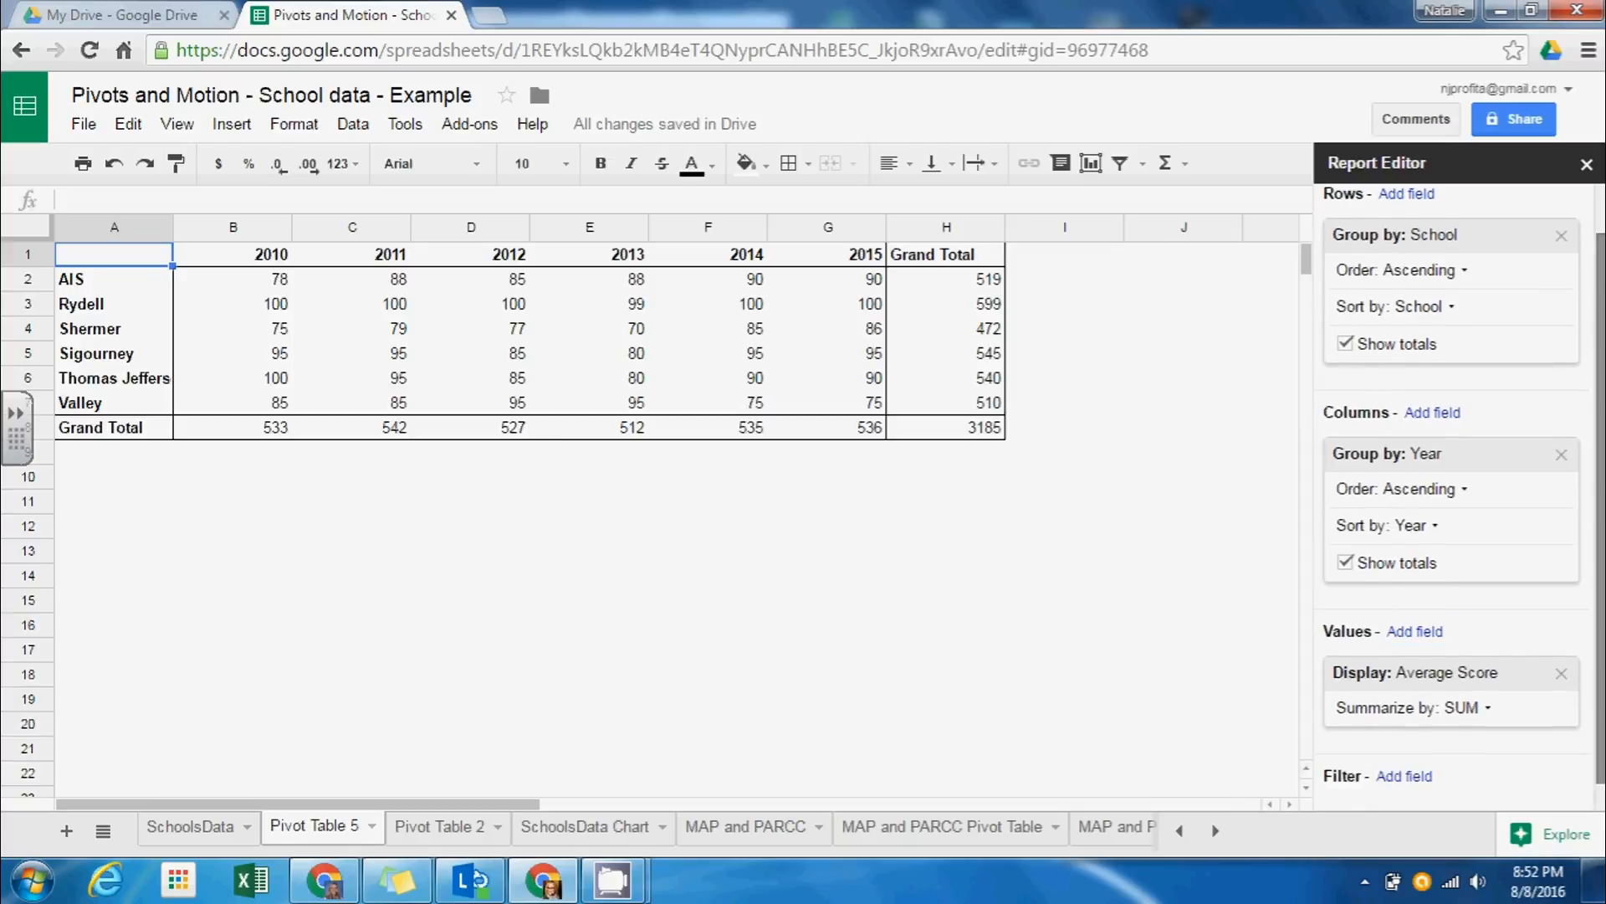
click(1487, 711)
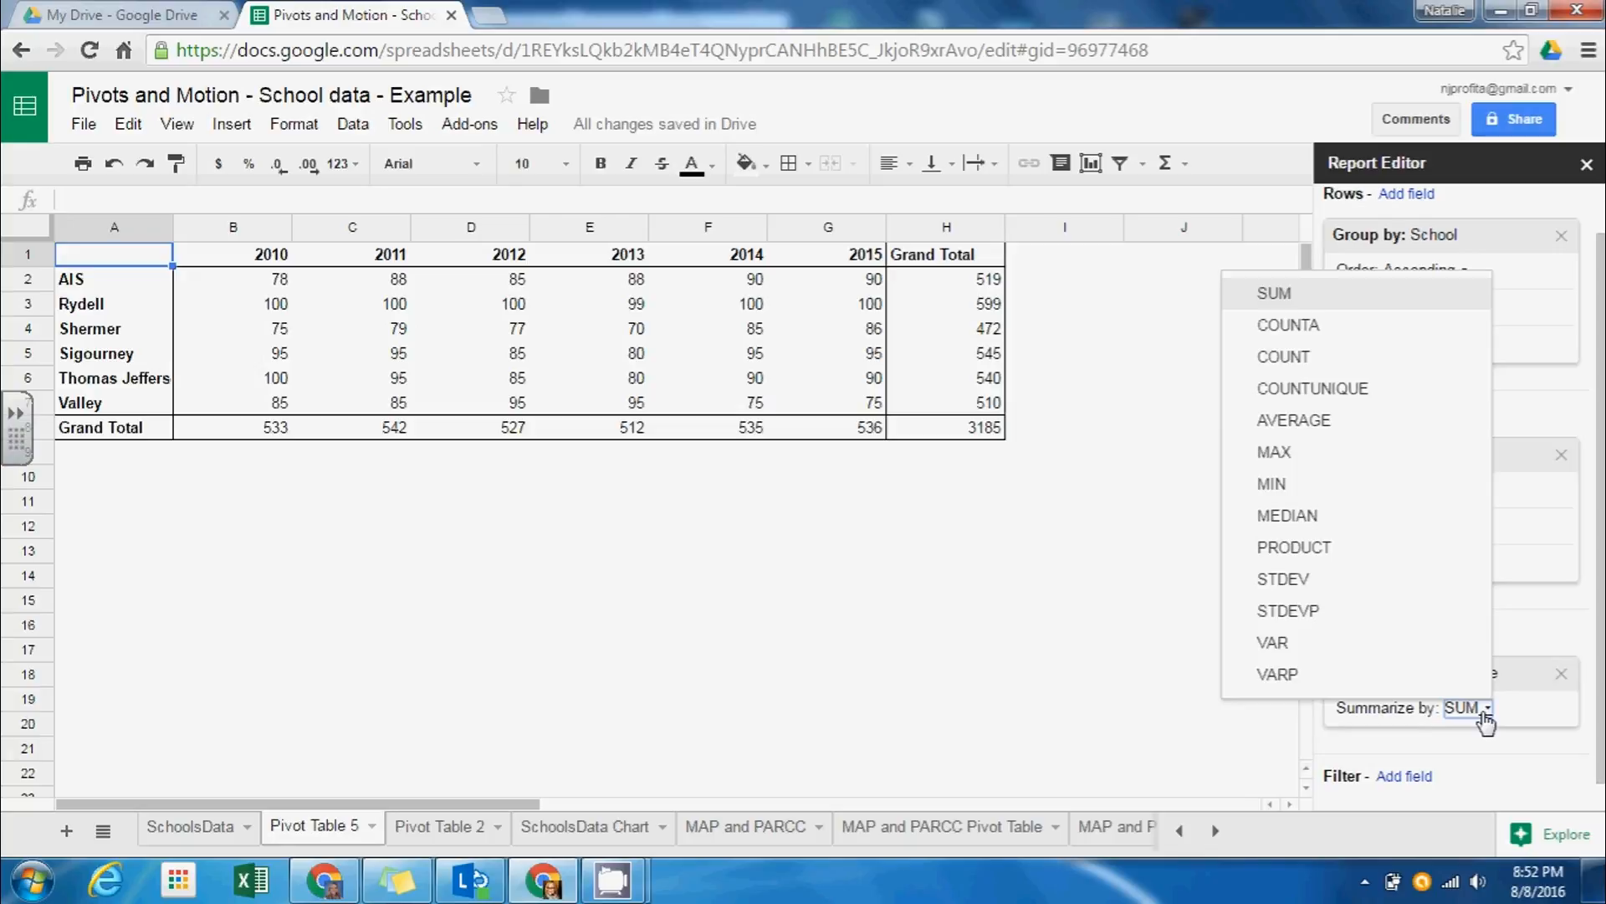
click(1409, 437)
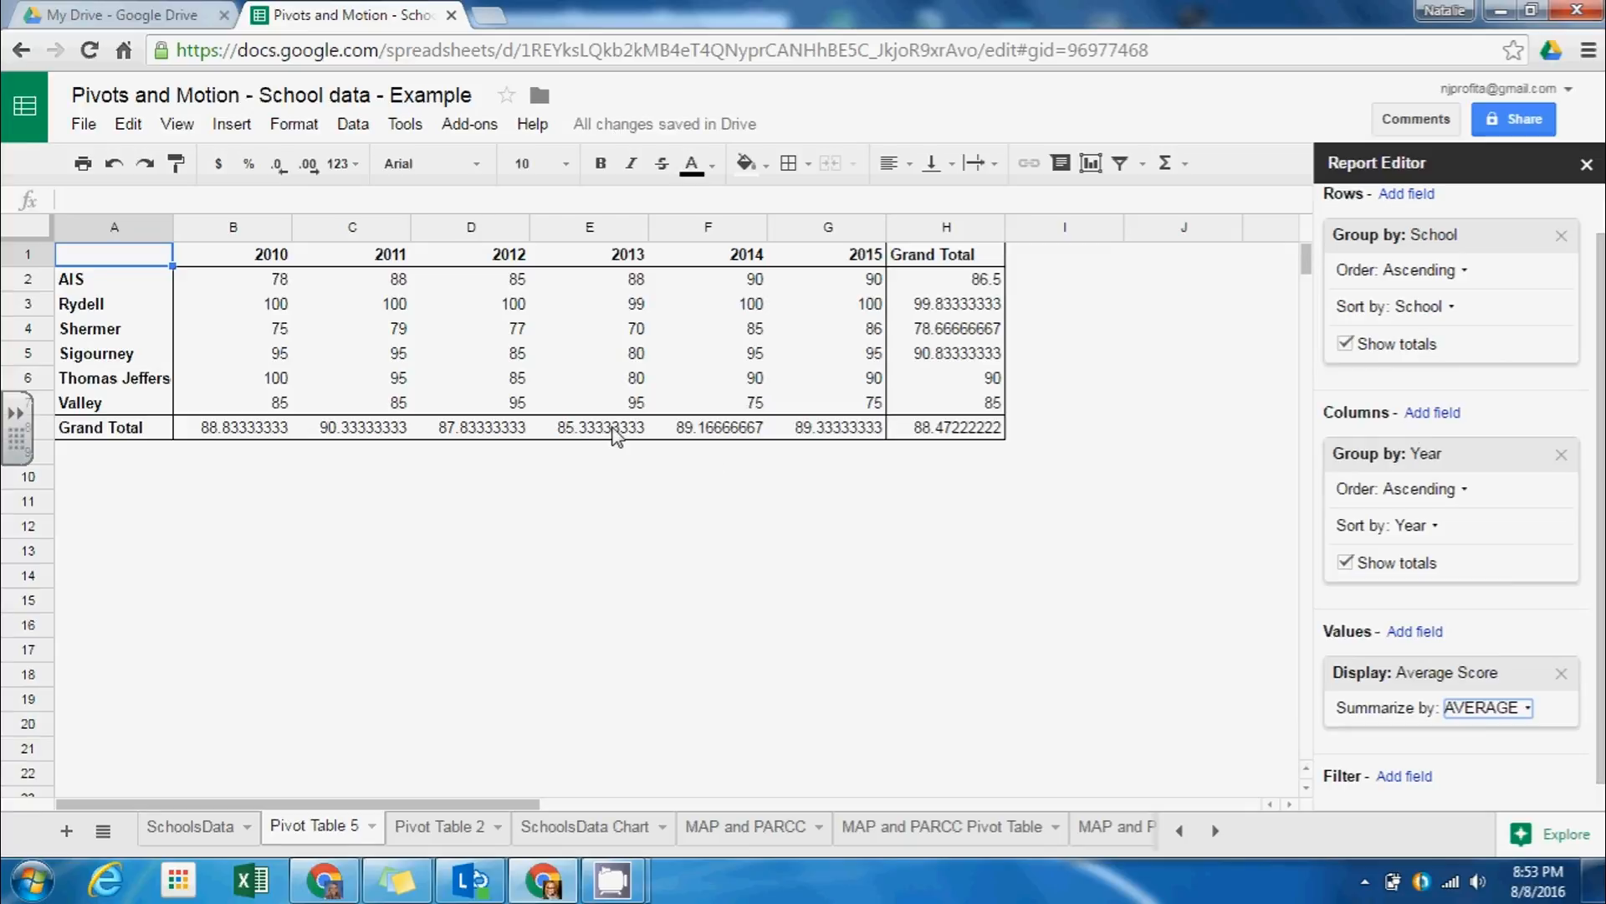
Add a School filter to the pivot table that excludes Thomas Jefferson and Rydell.
scroll(1386, 765, down, 1)
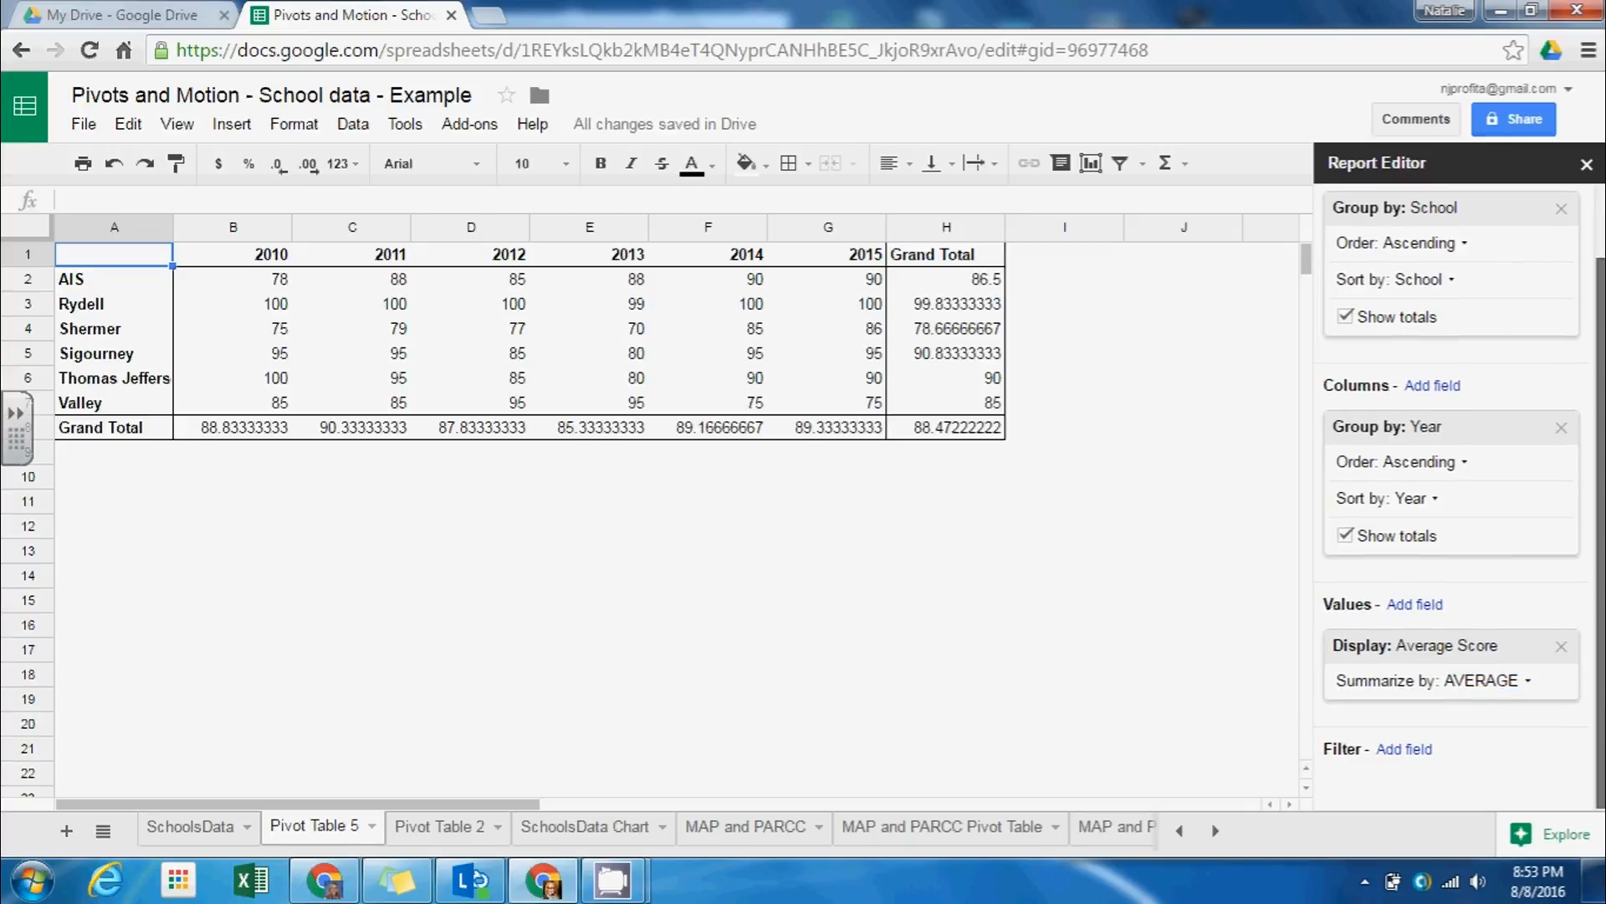
click(1404, 750)
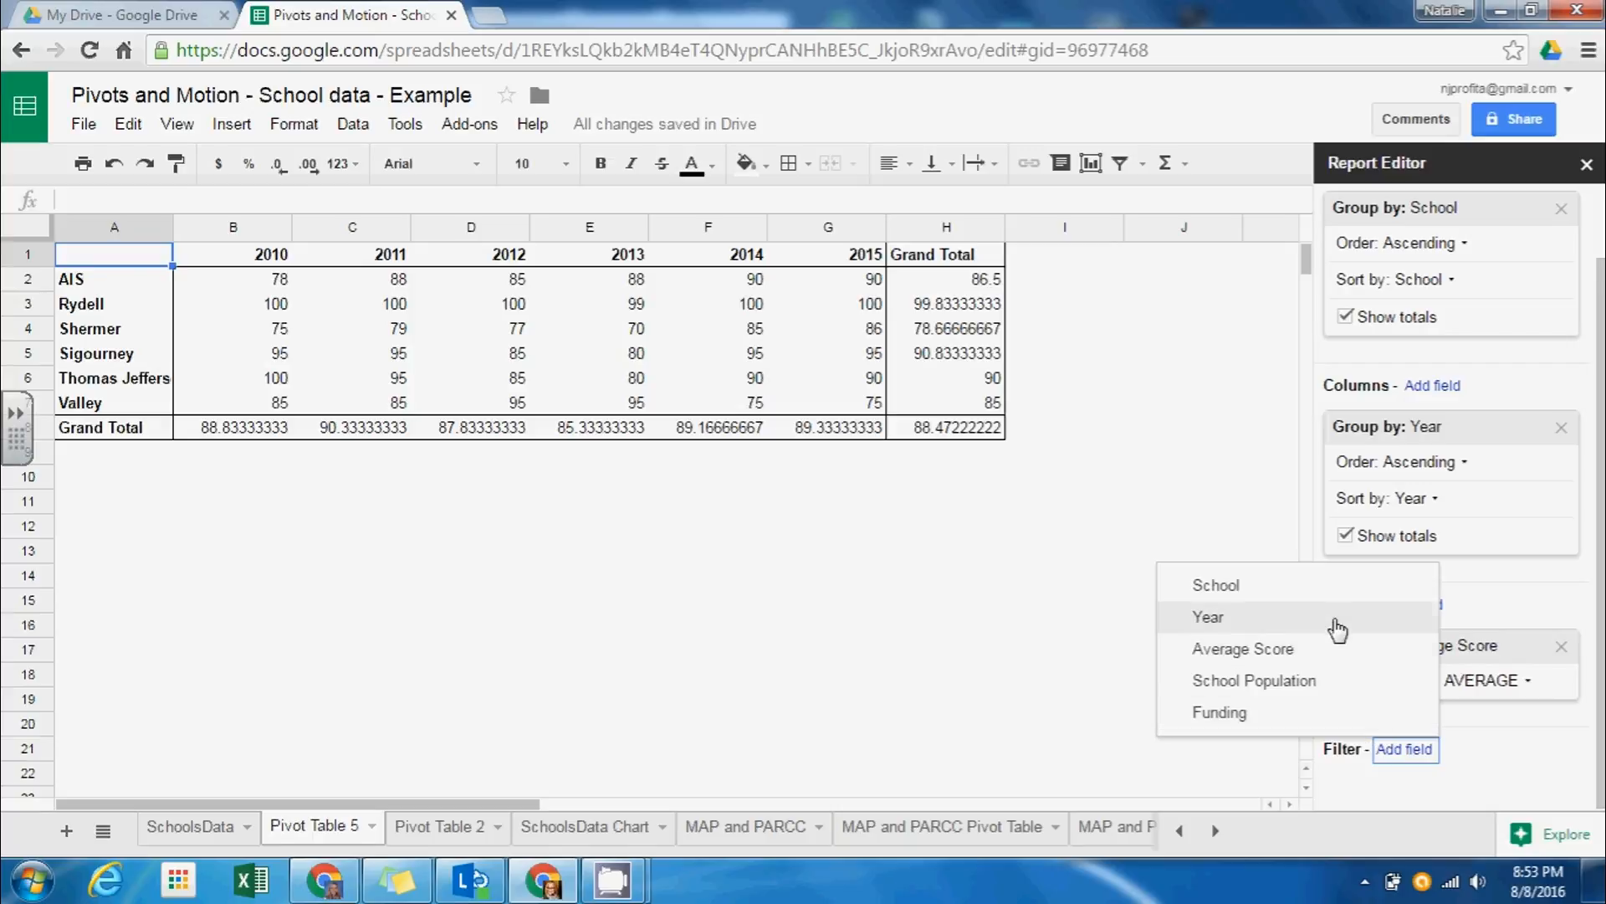
click(1312, 593)
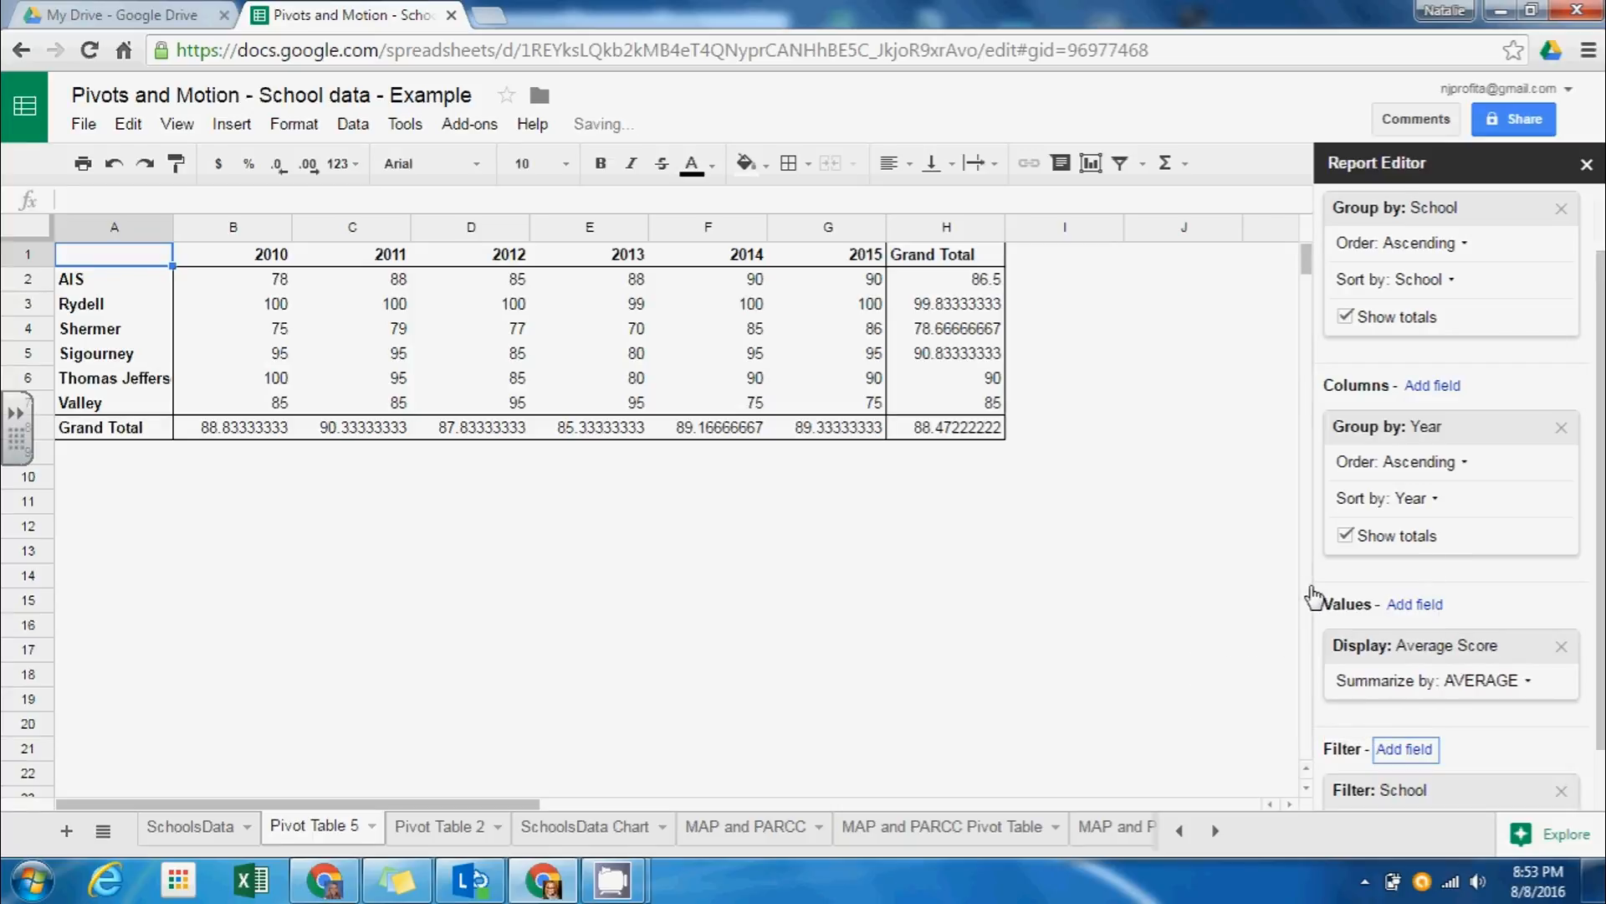
drag(1601, 627, 1601, 689)
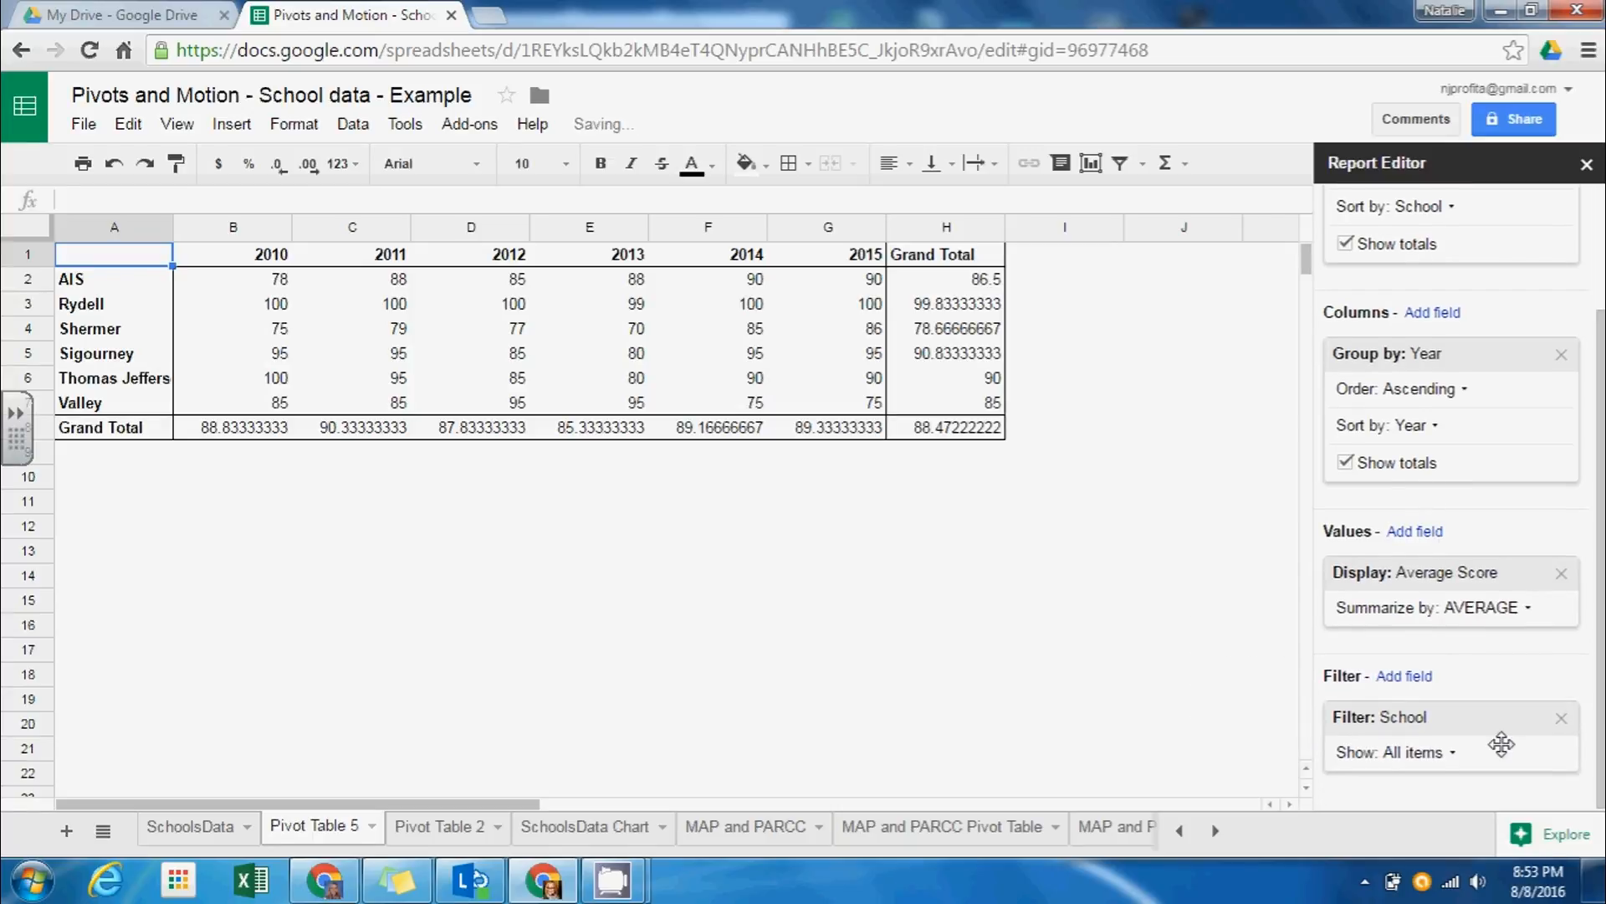
click(1422, 763)
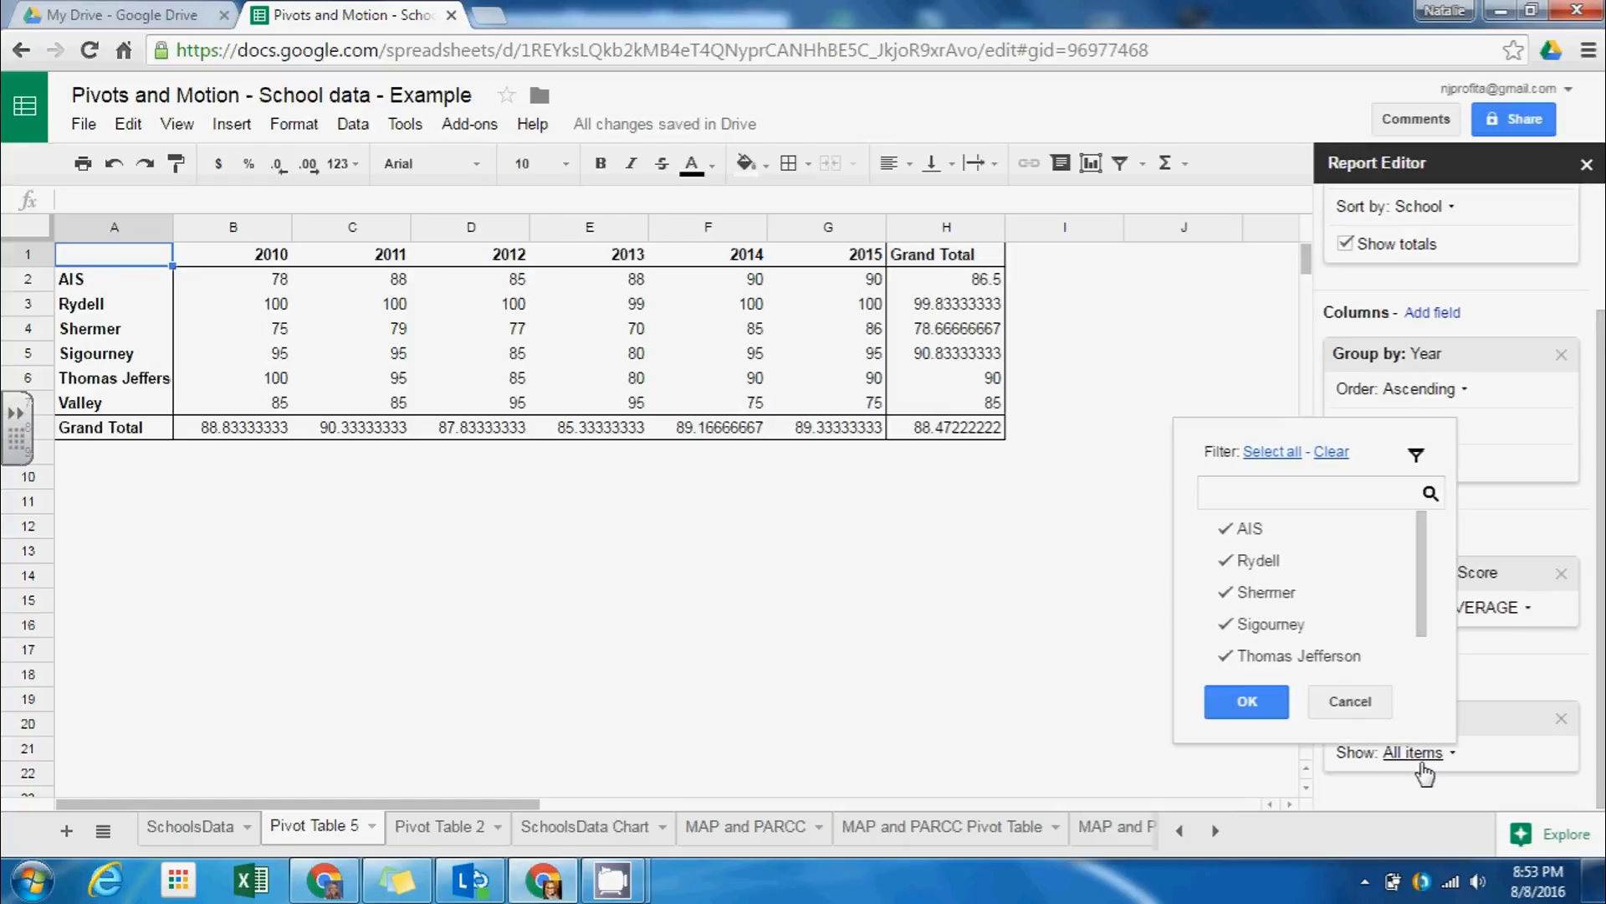
click(1278, 660)
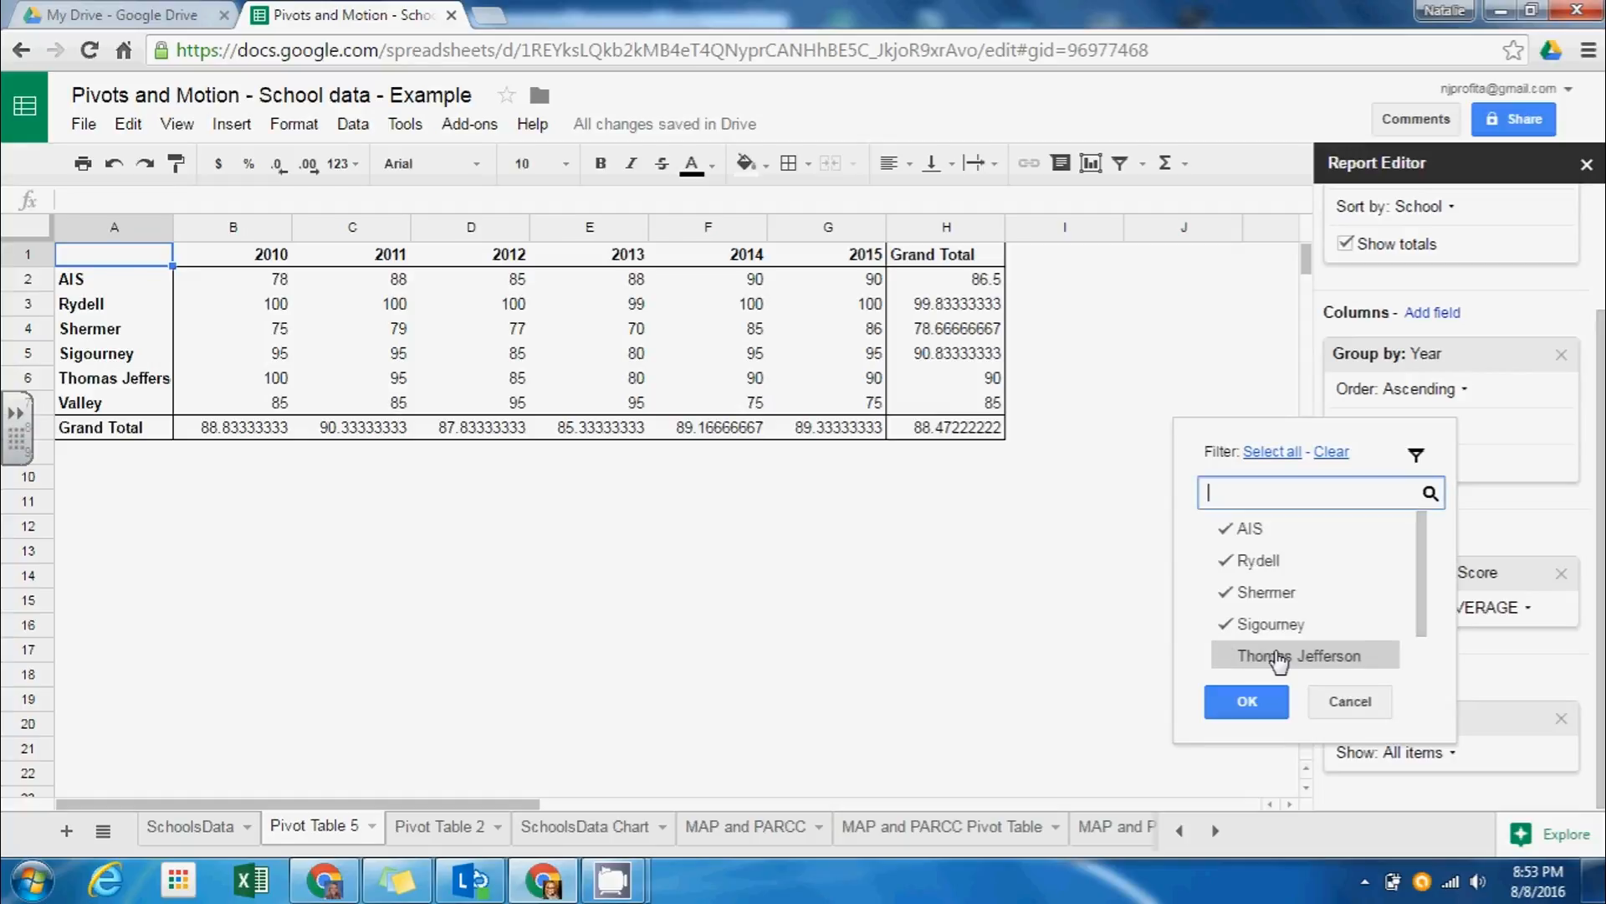
click(1259, 567)
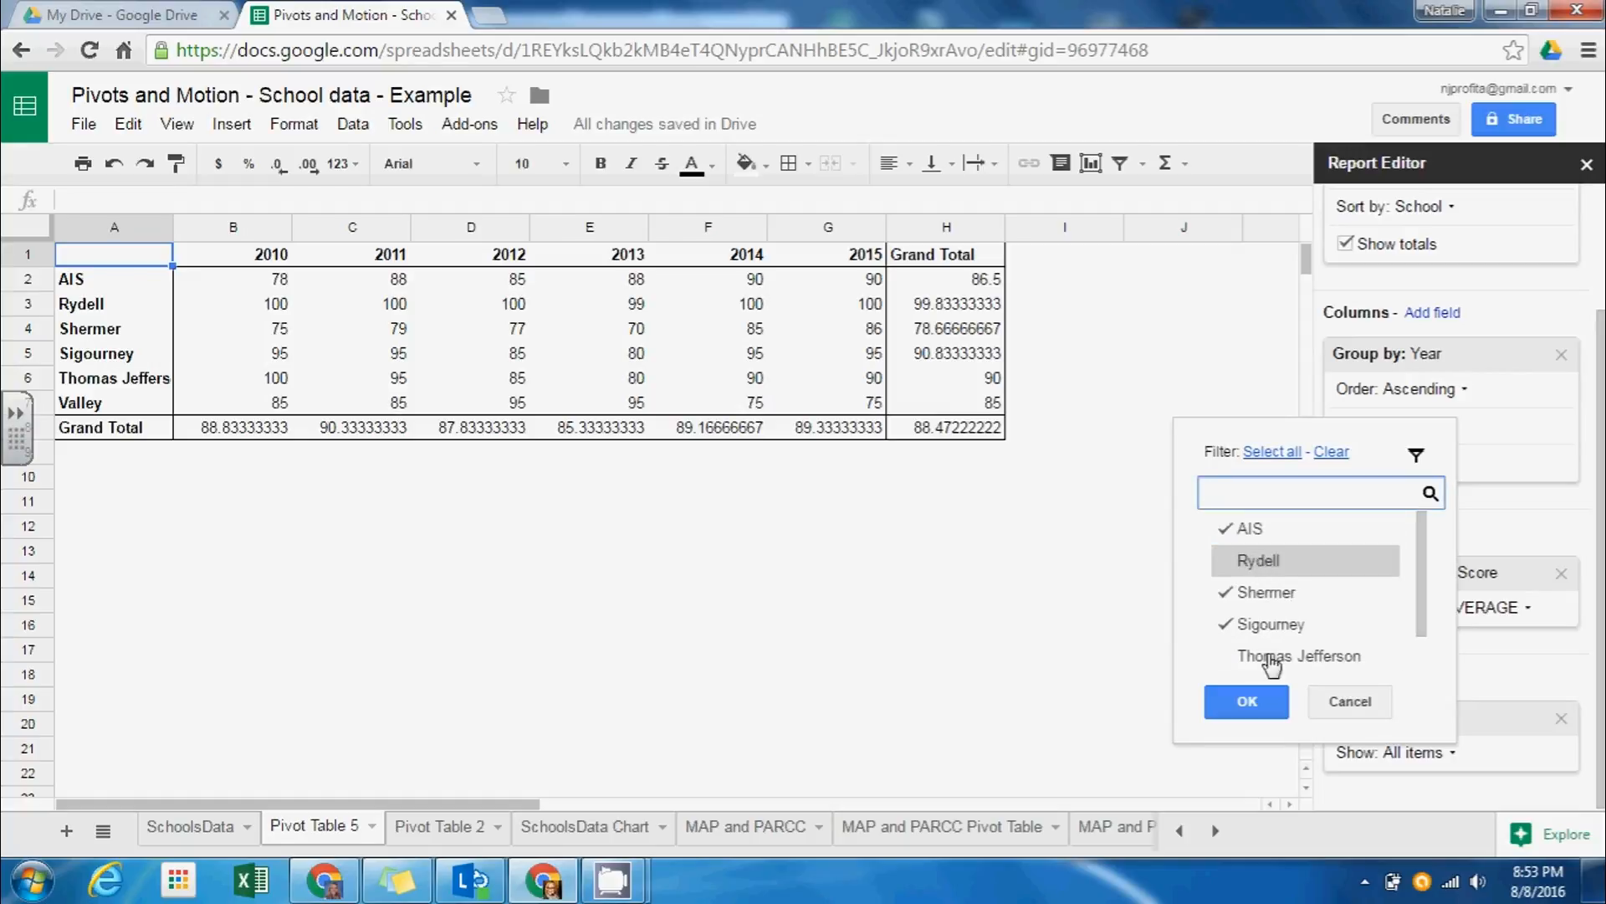
click(1270, 712)
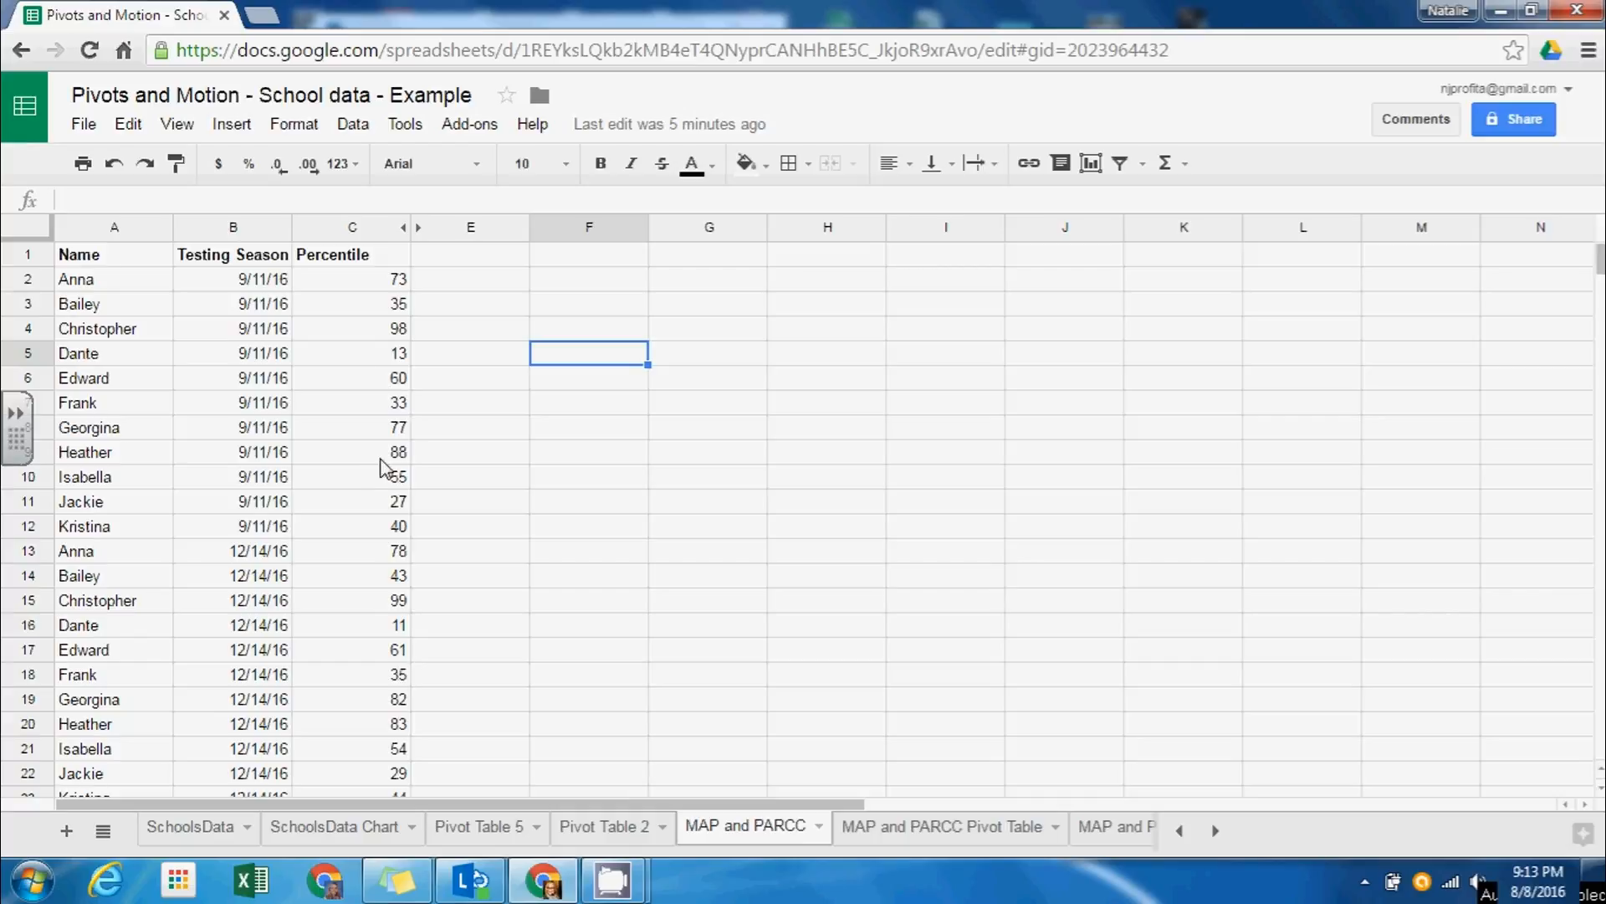
Insert a motion chart from A1:C34 of the MAP and PARCC sheet, playing its preview before inserting it.
drag(107, 260, 375, 636)
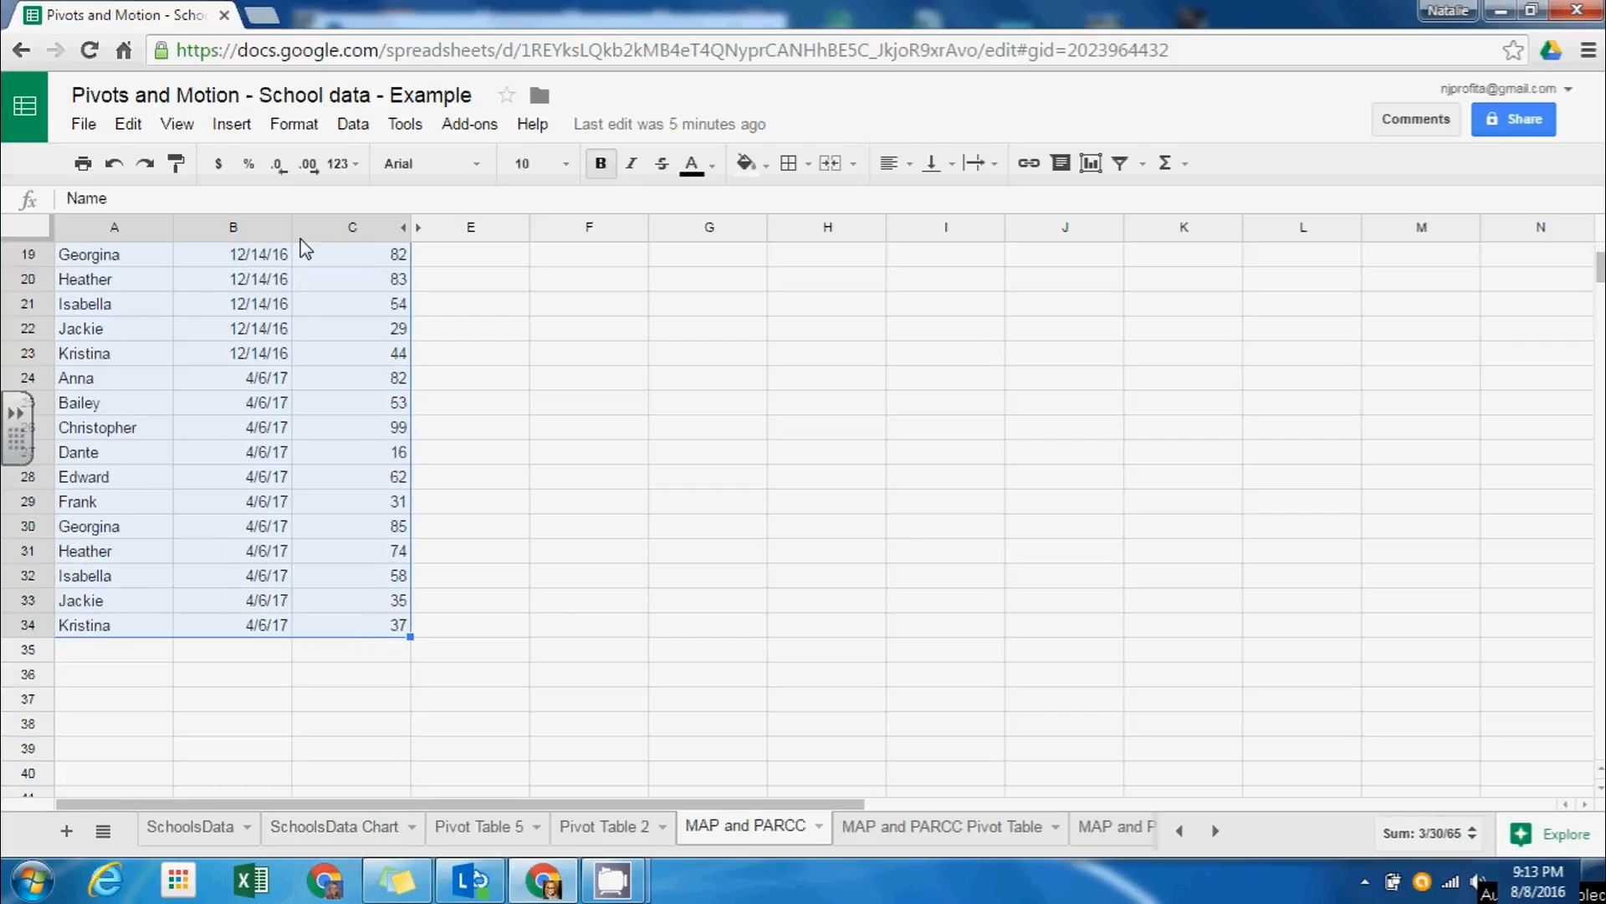
click(232, 125)
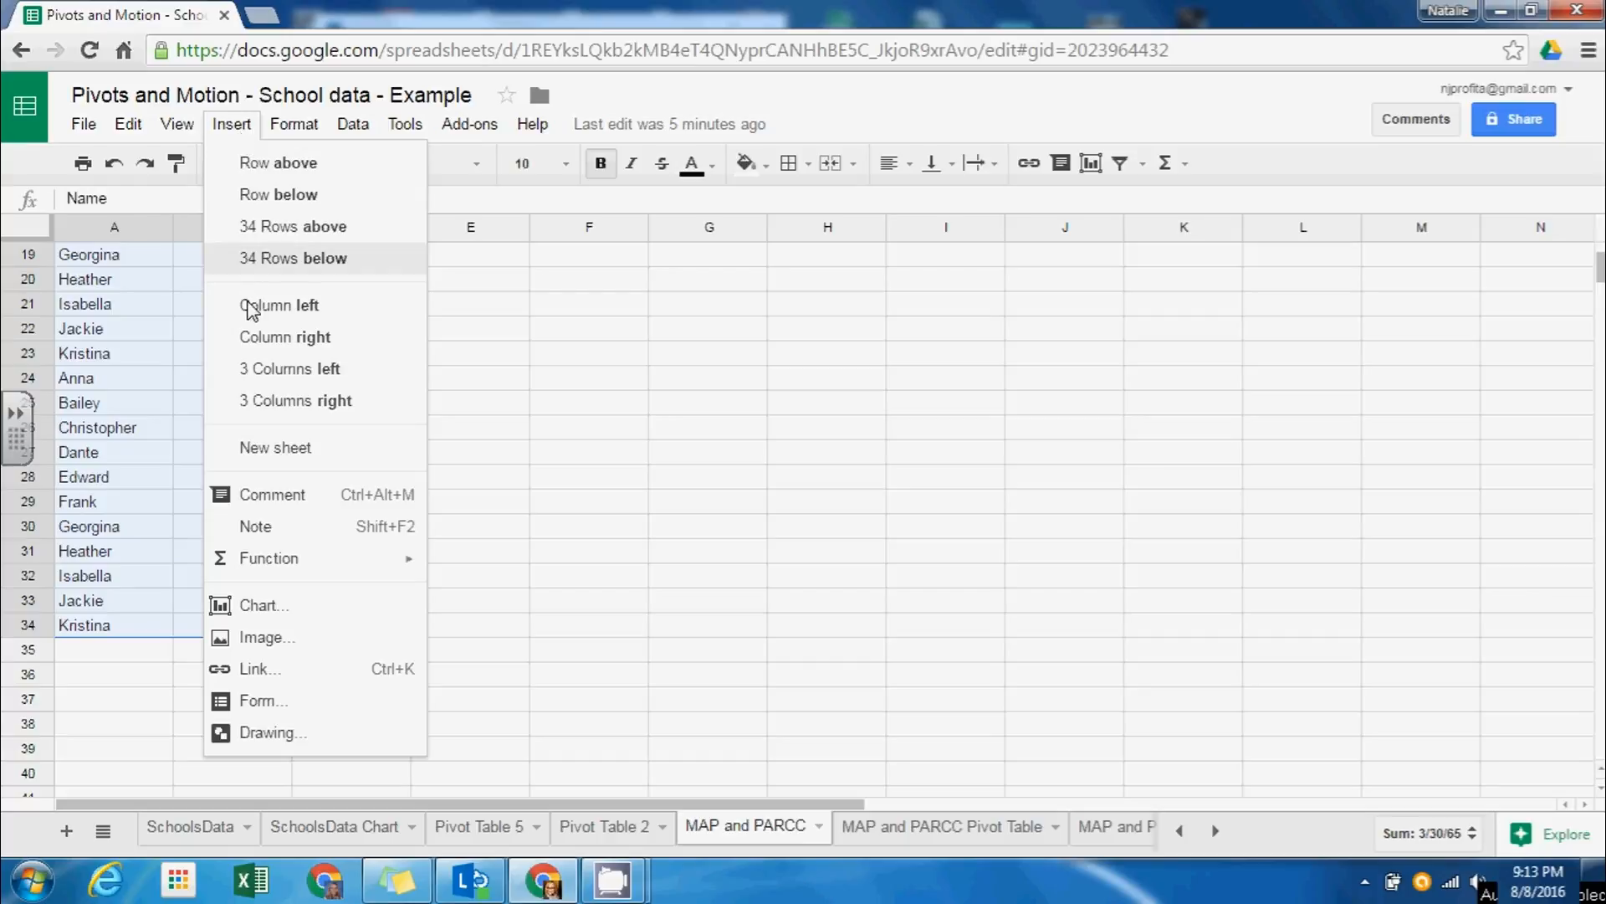
click(269, 608)
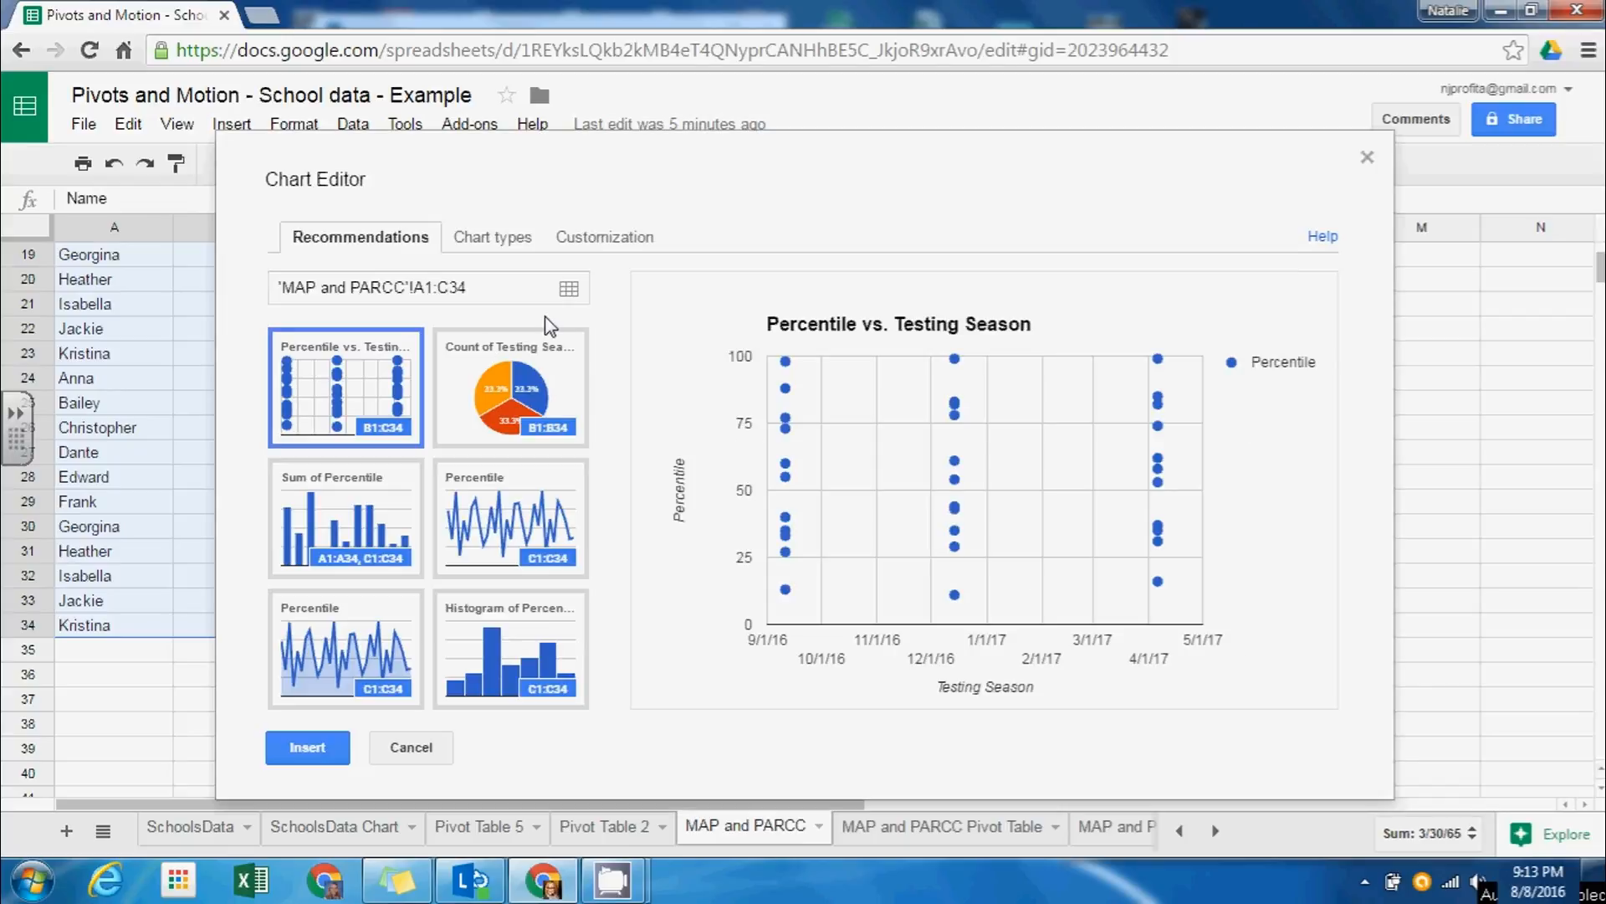
click(494, 242)
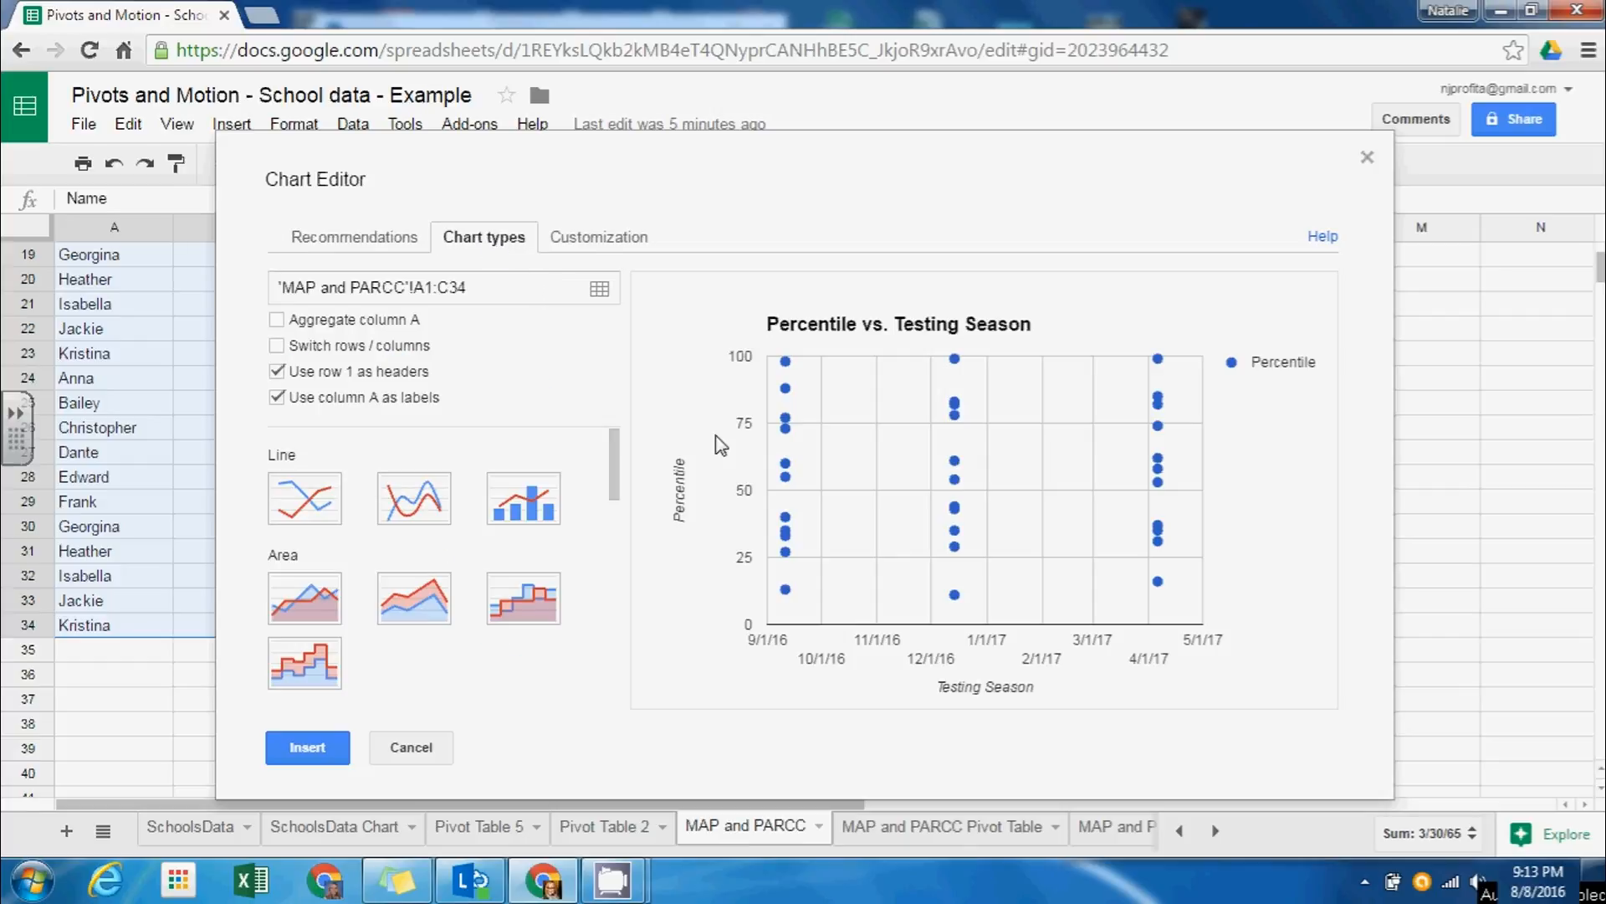
drag(625, 456, 615, 681)
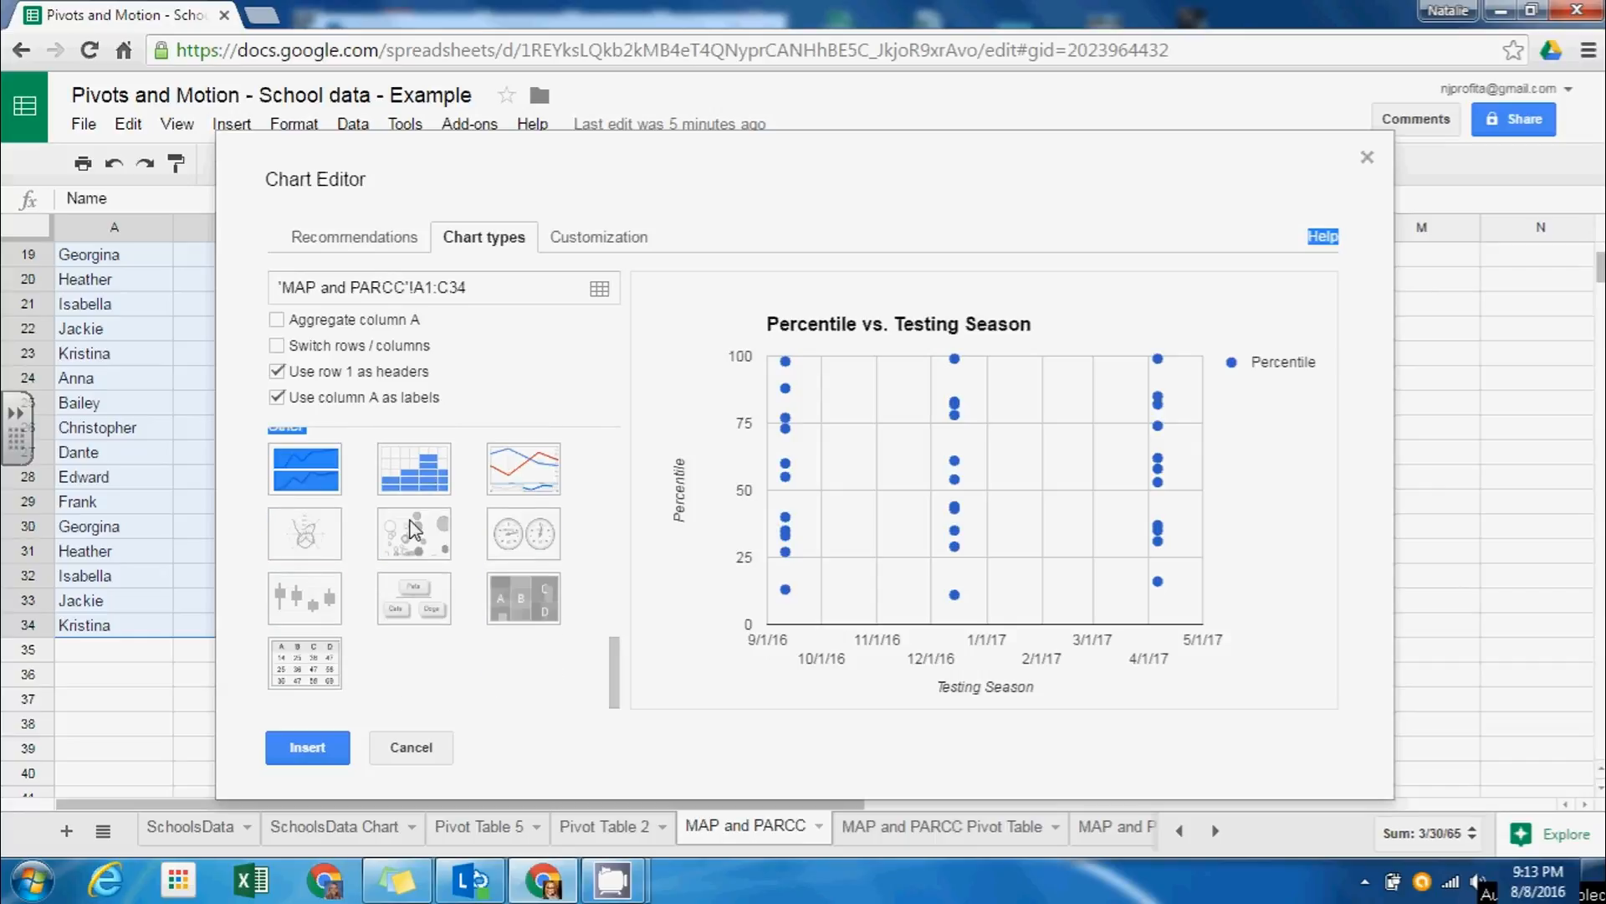
click(415, 537)
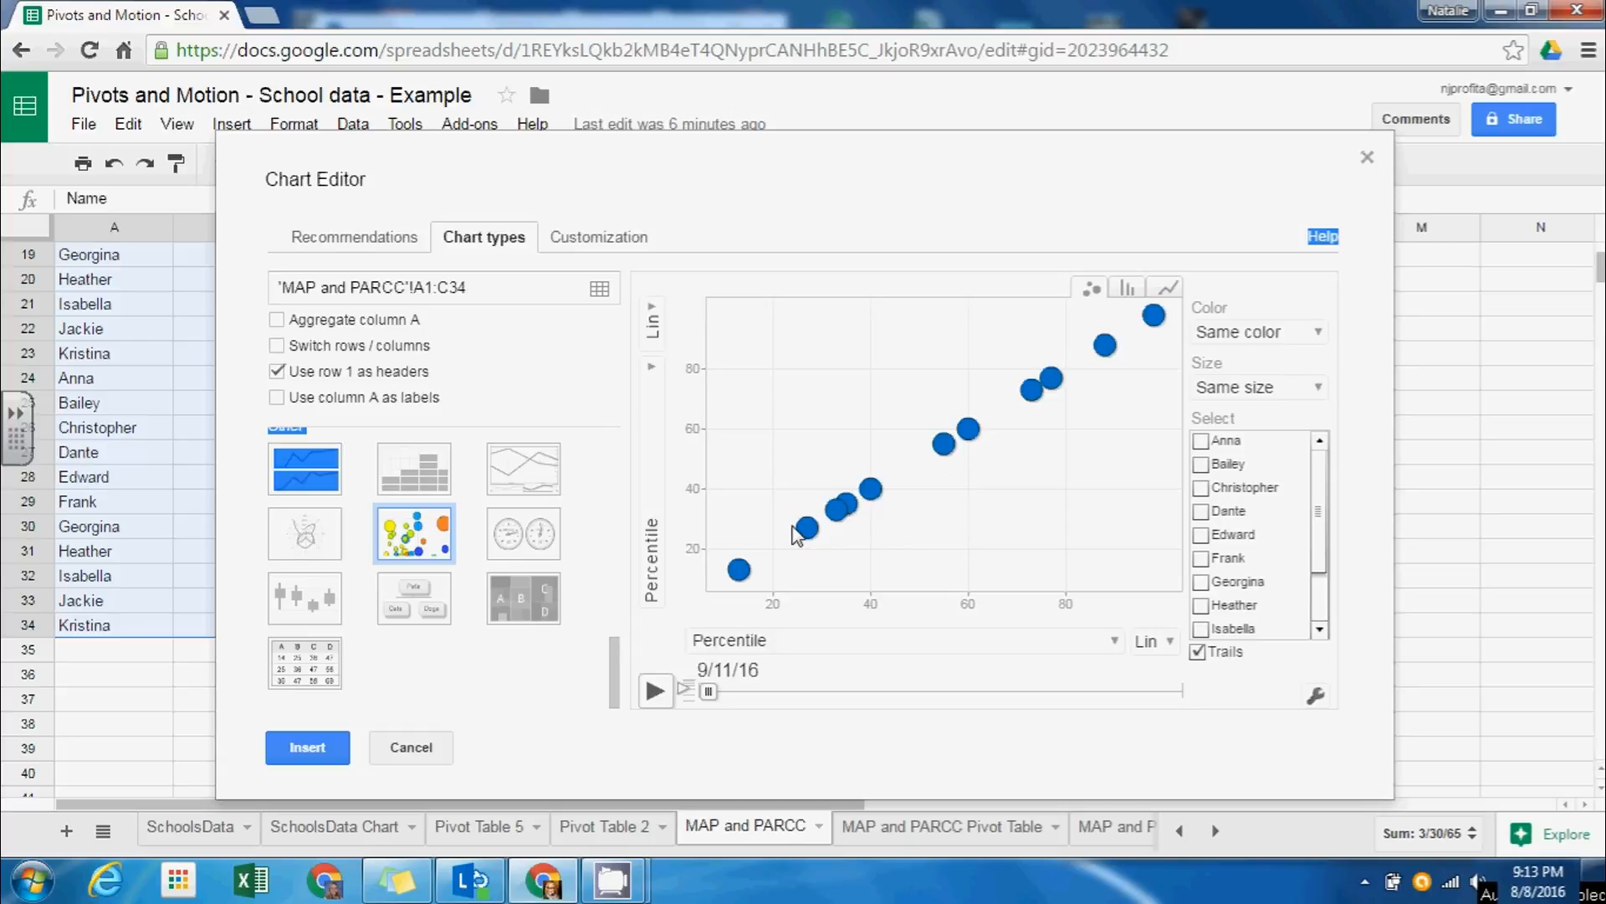
click(659, 688)
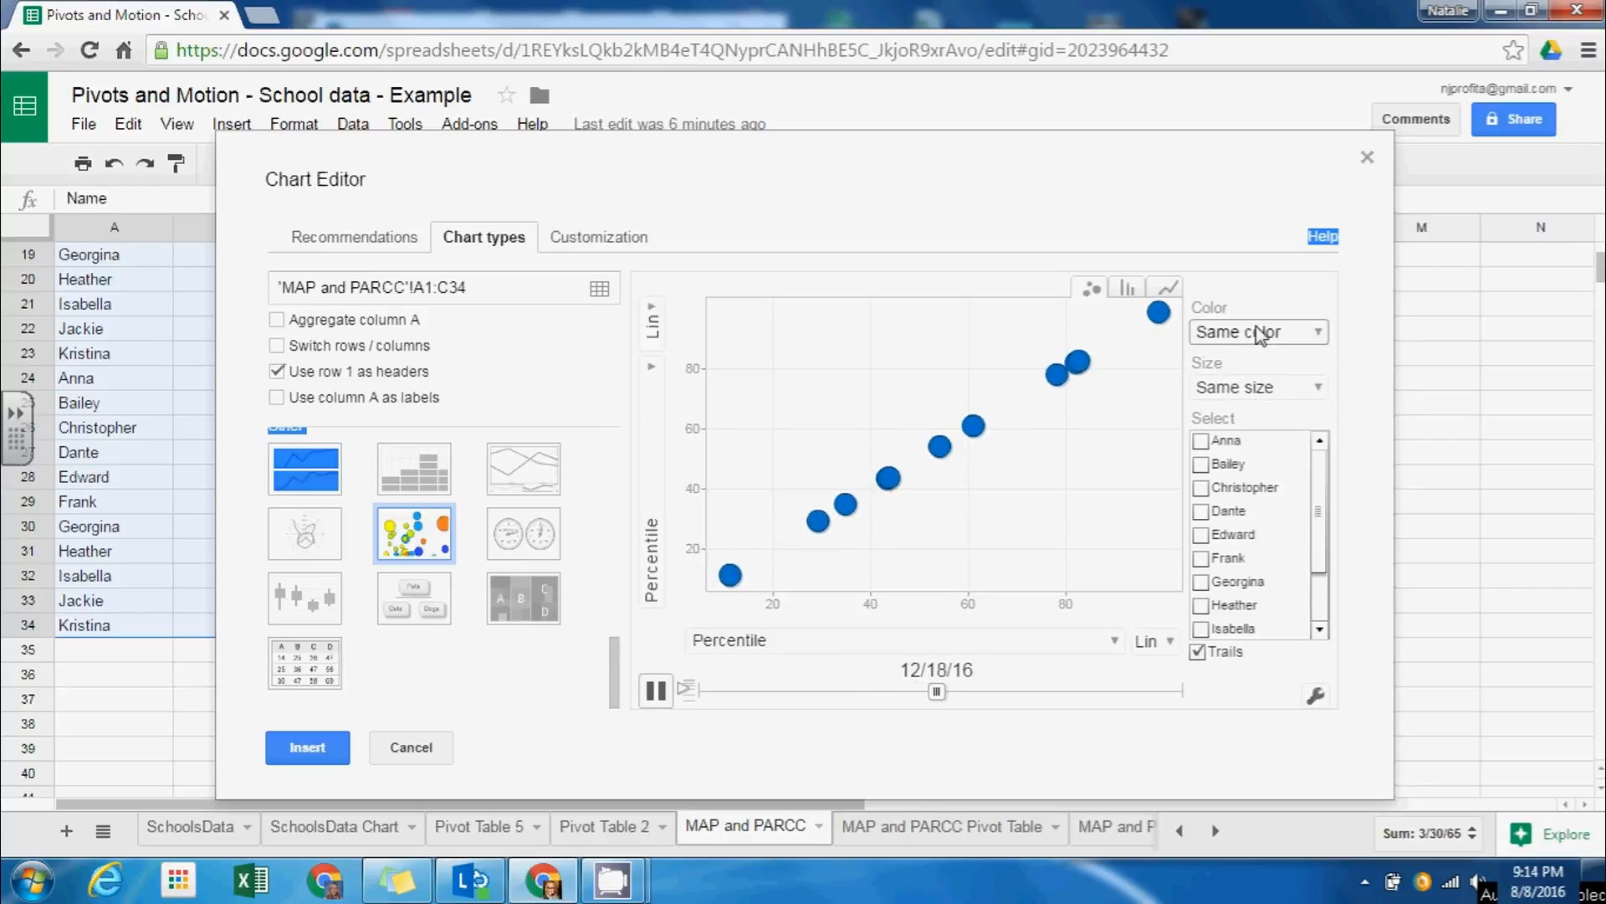
click(317, 748)
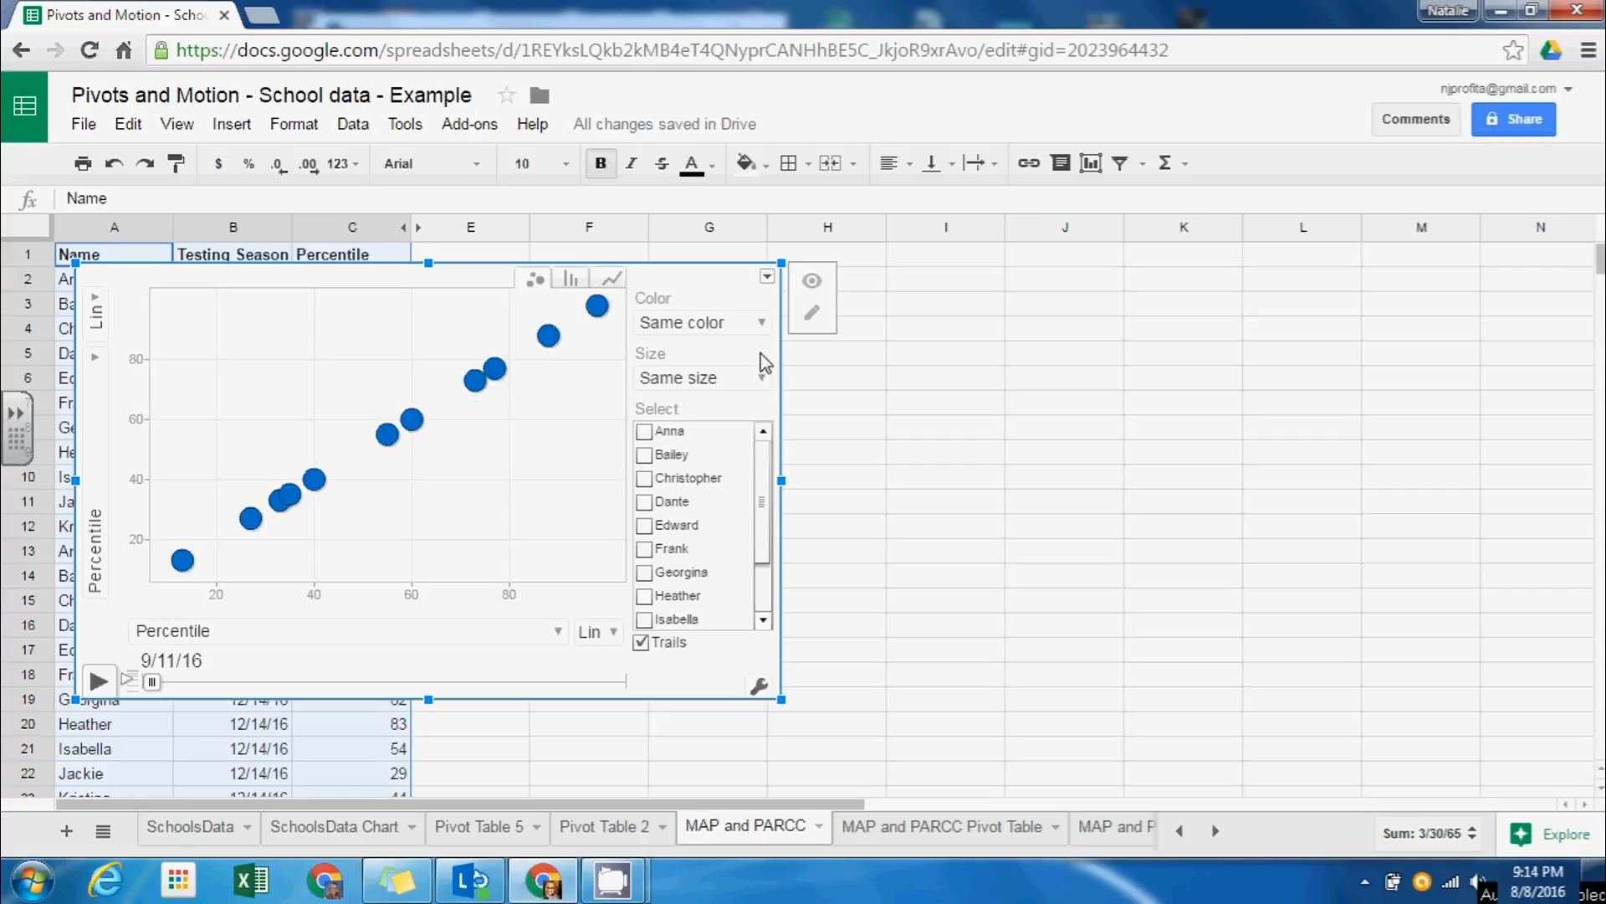
Move the motion chart to its own sheet and set its colour option to Unique colors.
click(767, 280)
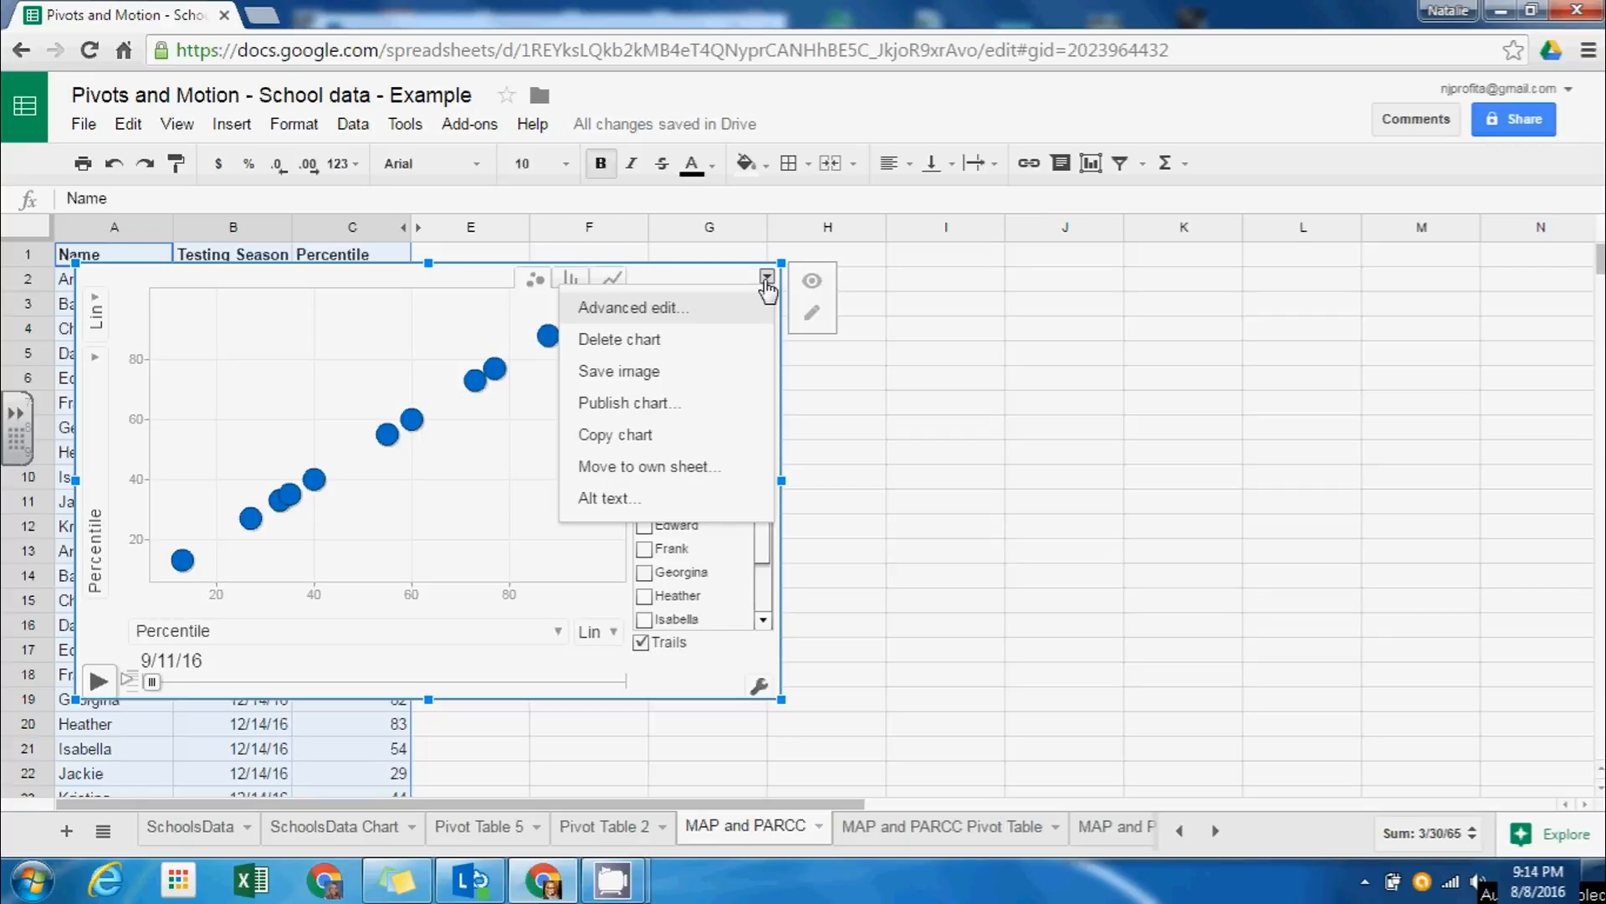
click(697, 481)
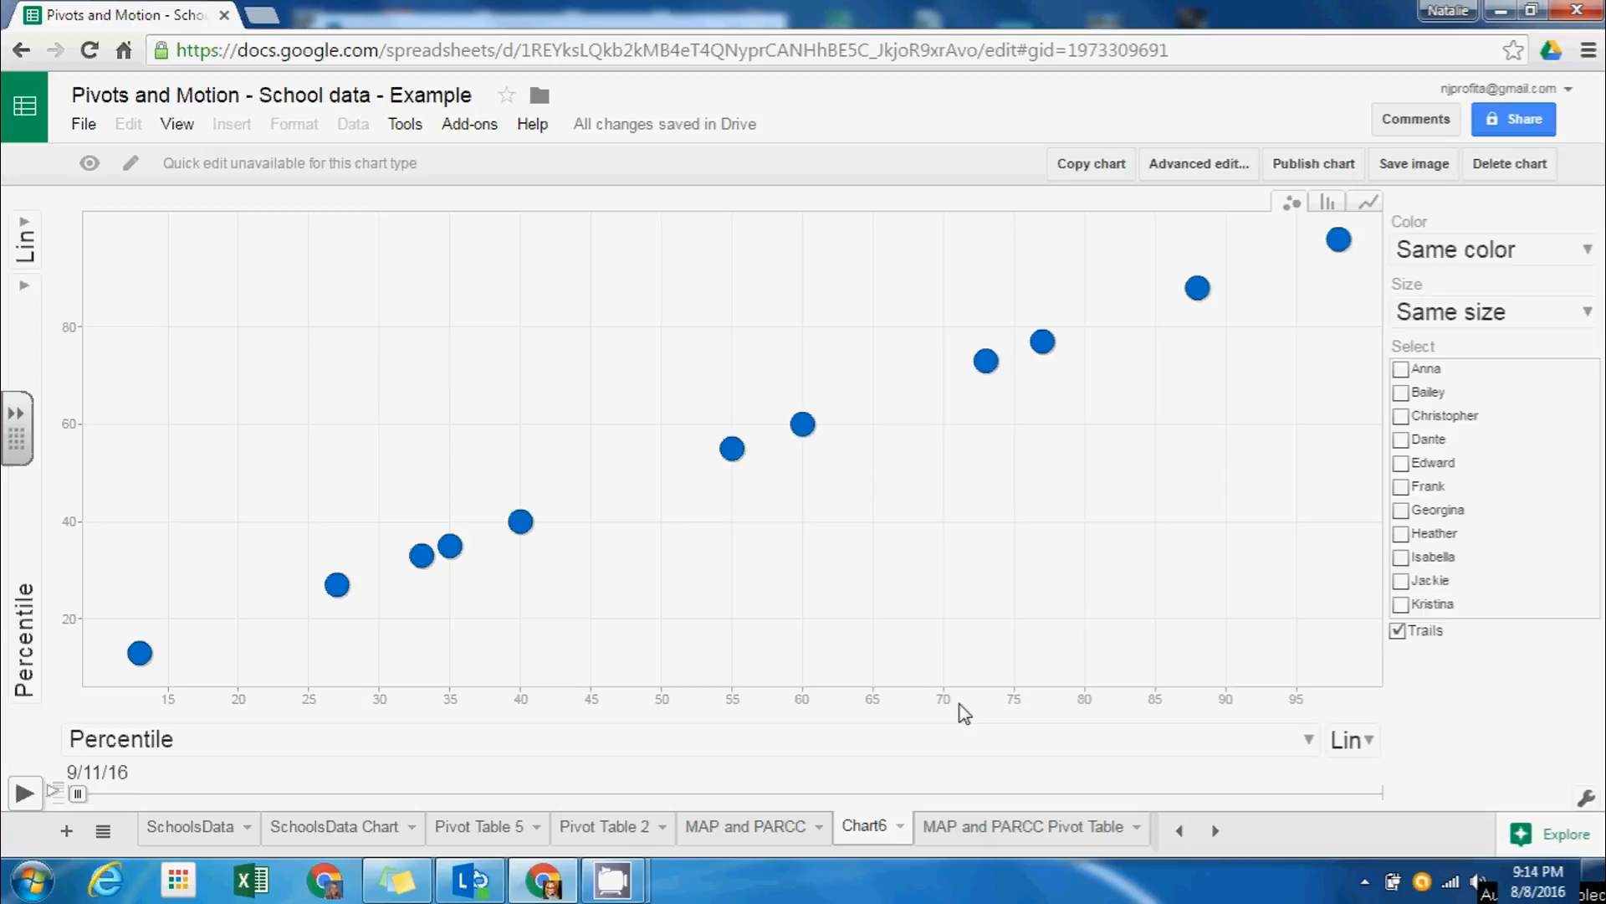
click(1447, 258)
click(1345, 272)
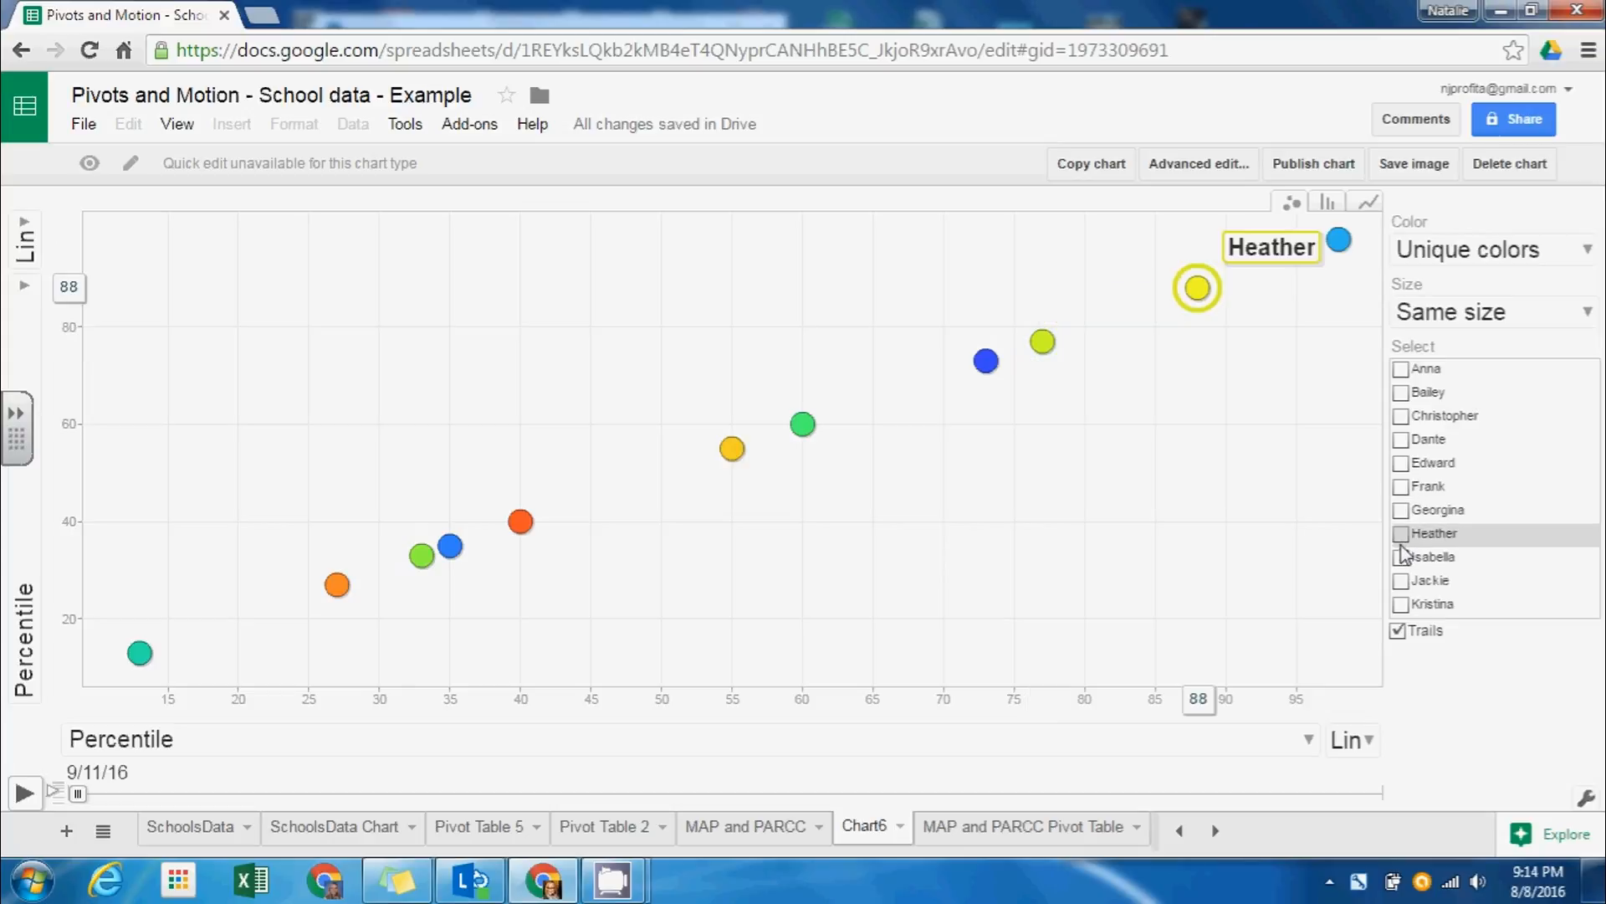
Set up a motion chart from A1:D34 of the MAP and PARCC sheet, including PARCC Score, and play its preview.
click(744, 826)
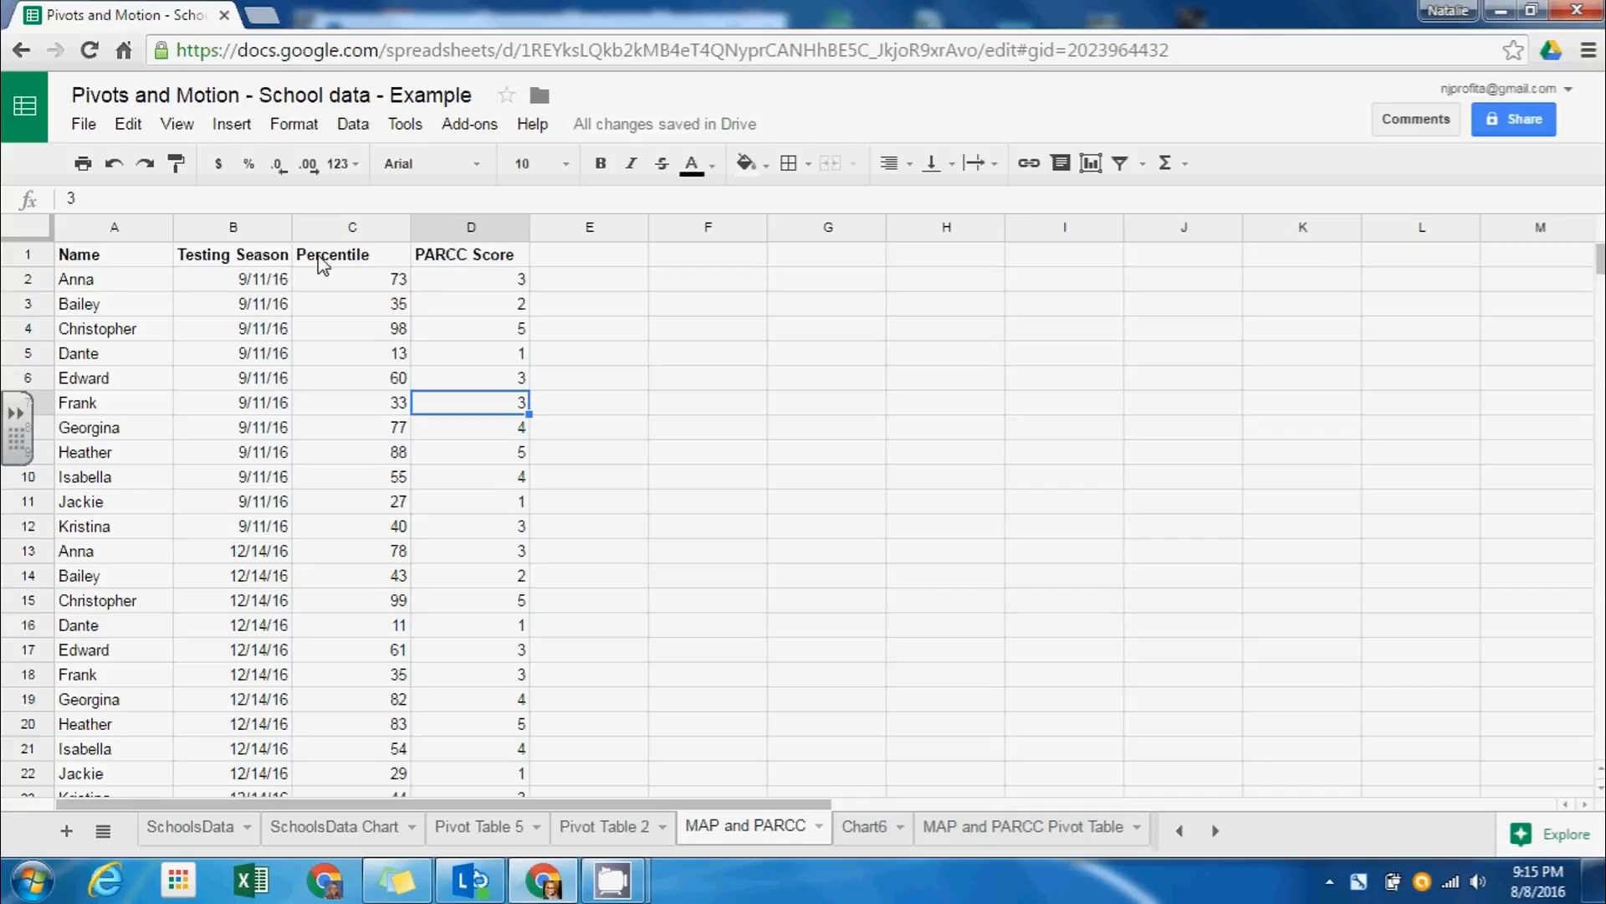
drag(118, 256, 519, 635)
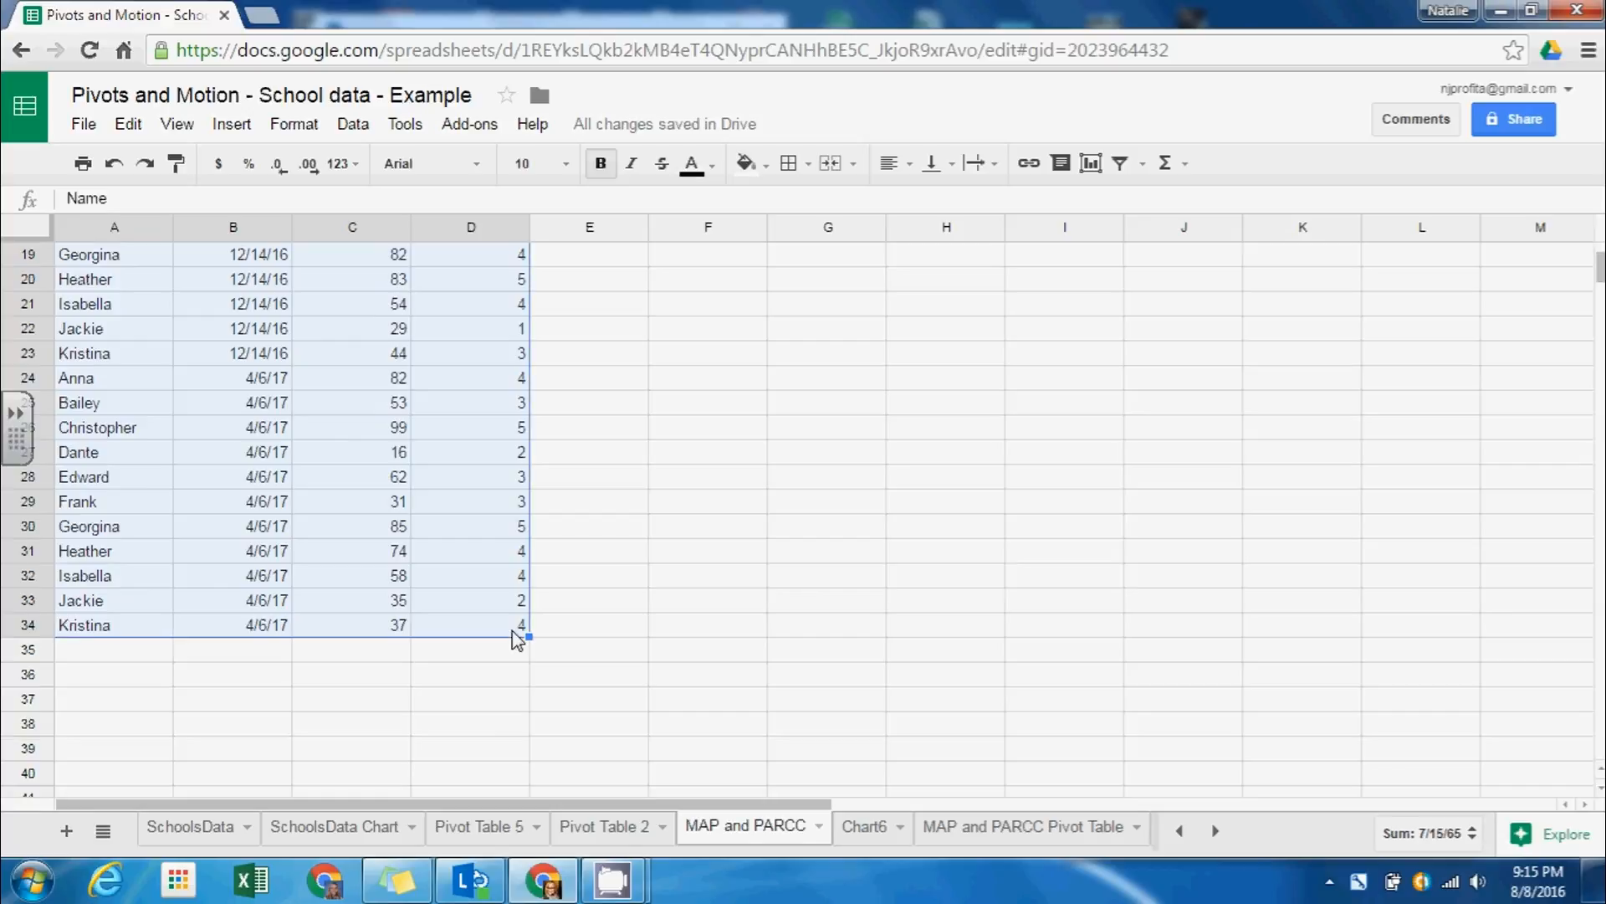
click(234, 126)
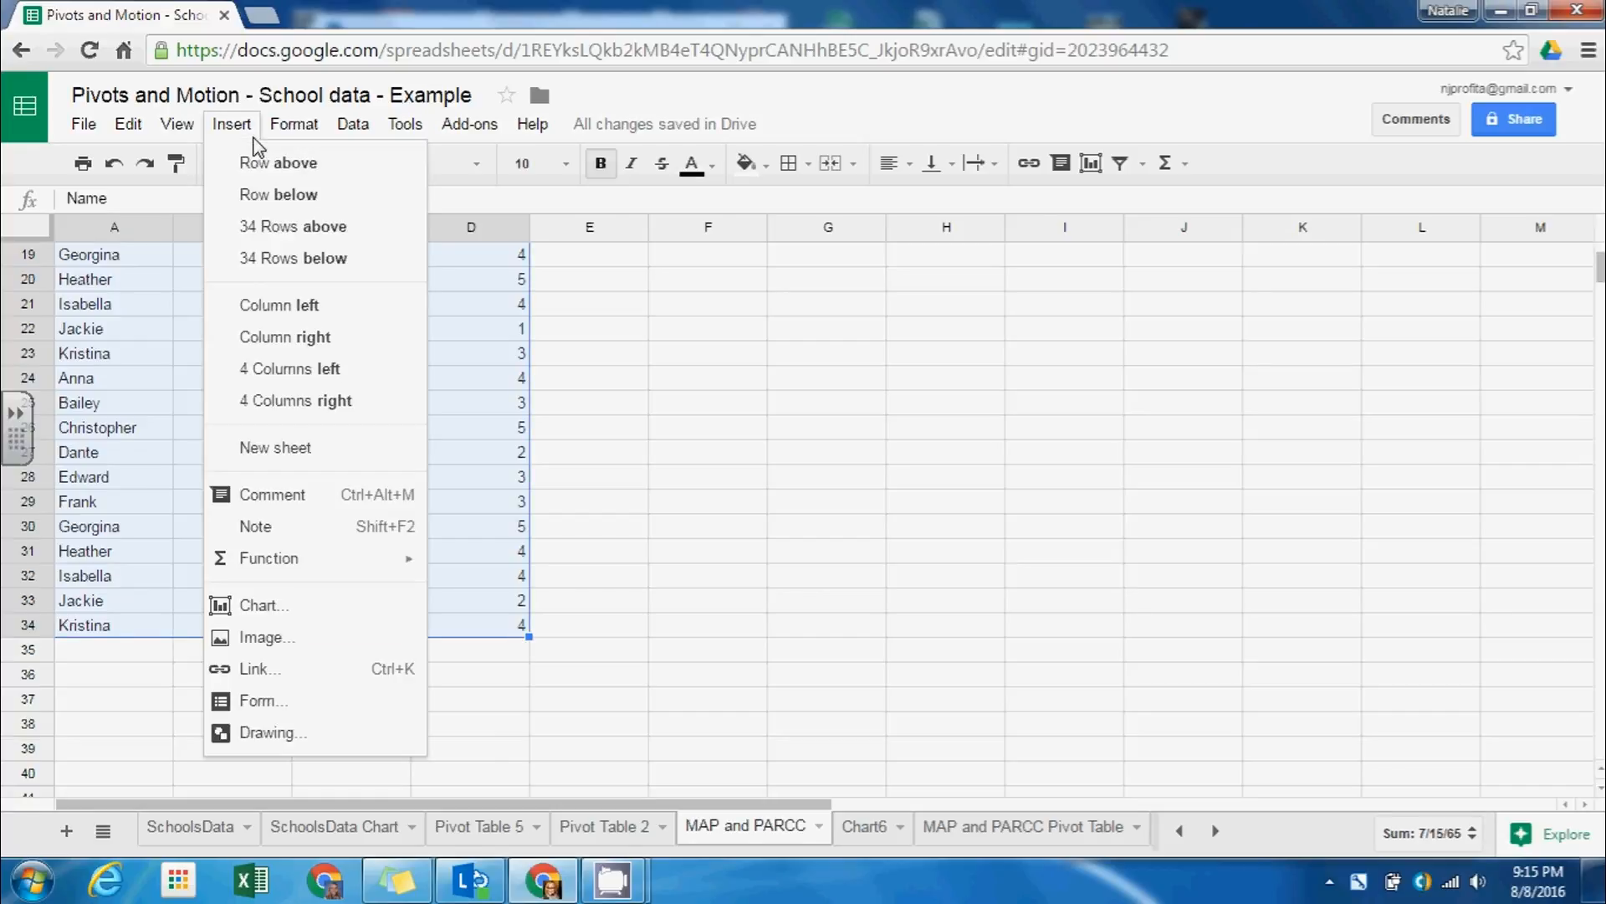
click(262, 615)
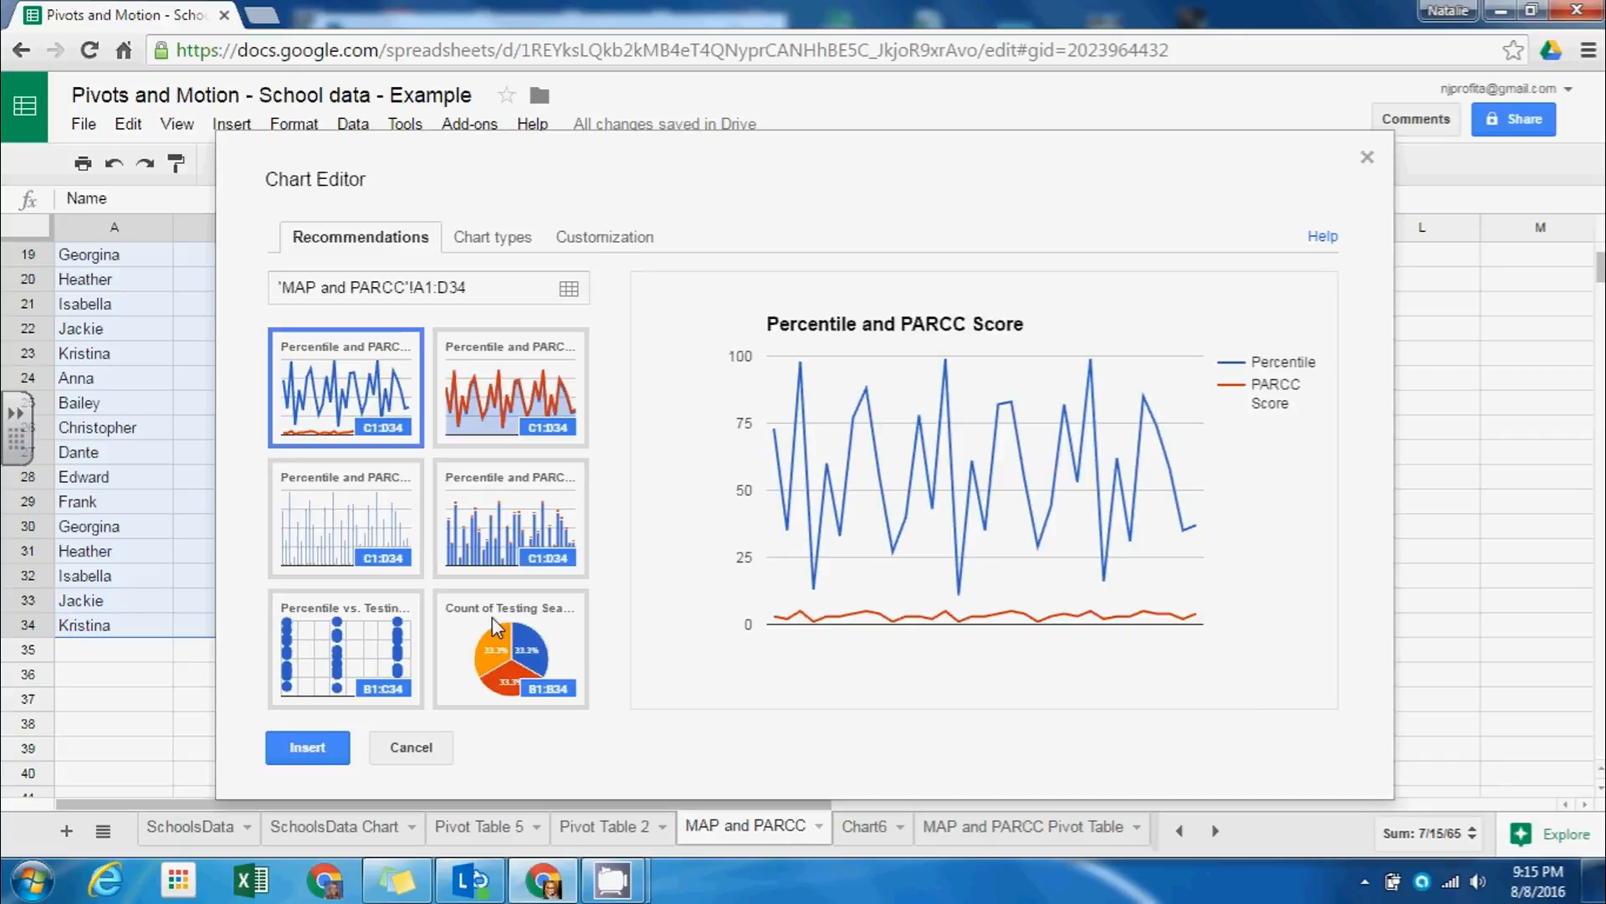
click(493, 241)
drag(616, 452, 617, 635)
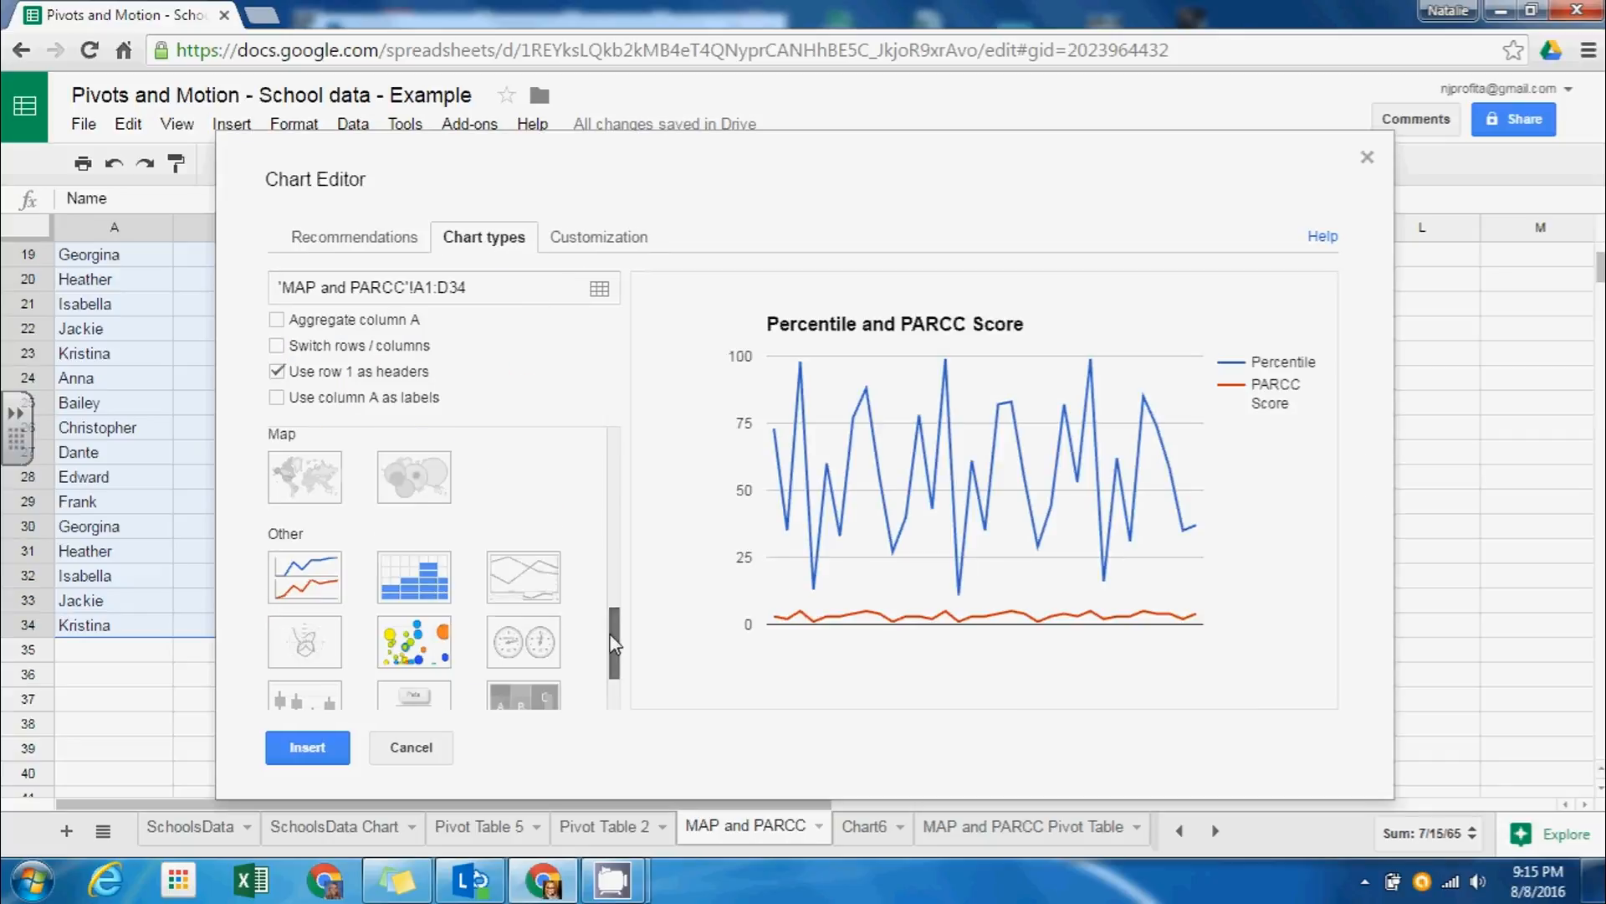
click(423, 641)
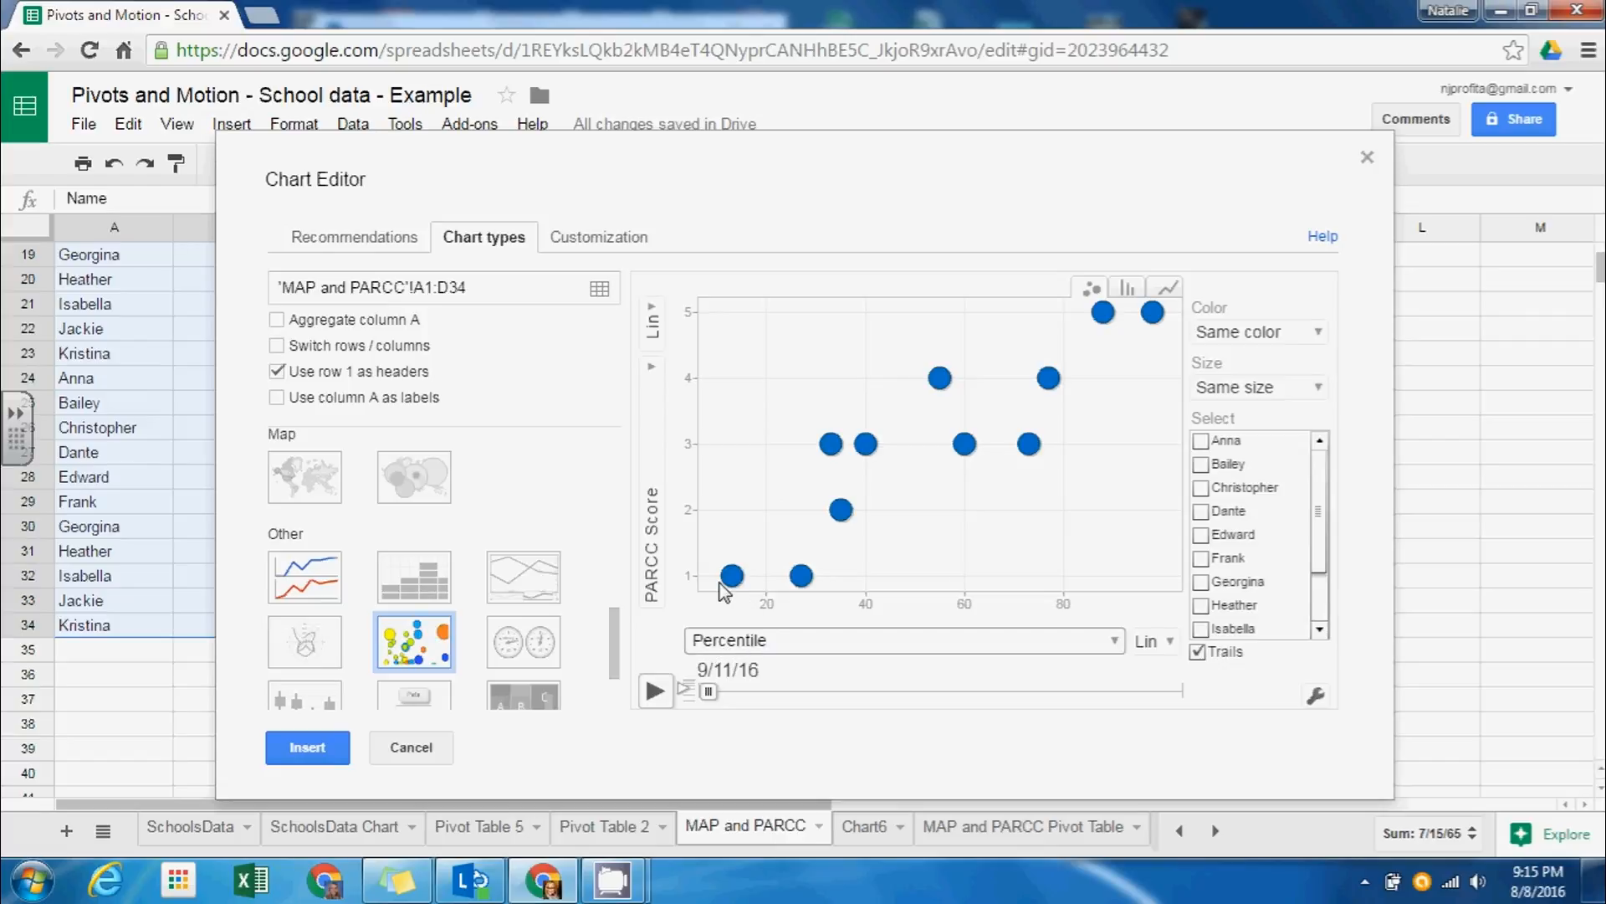
click(655, 691)
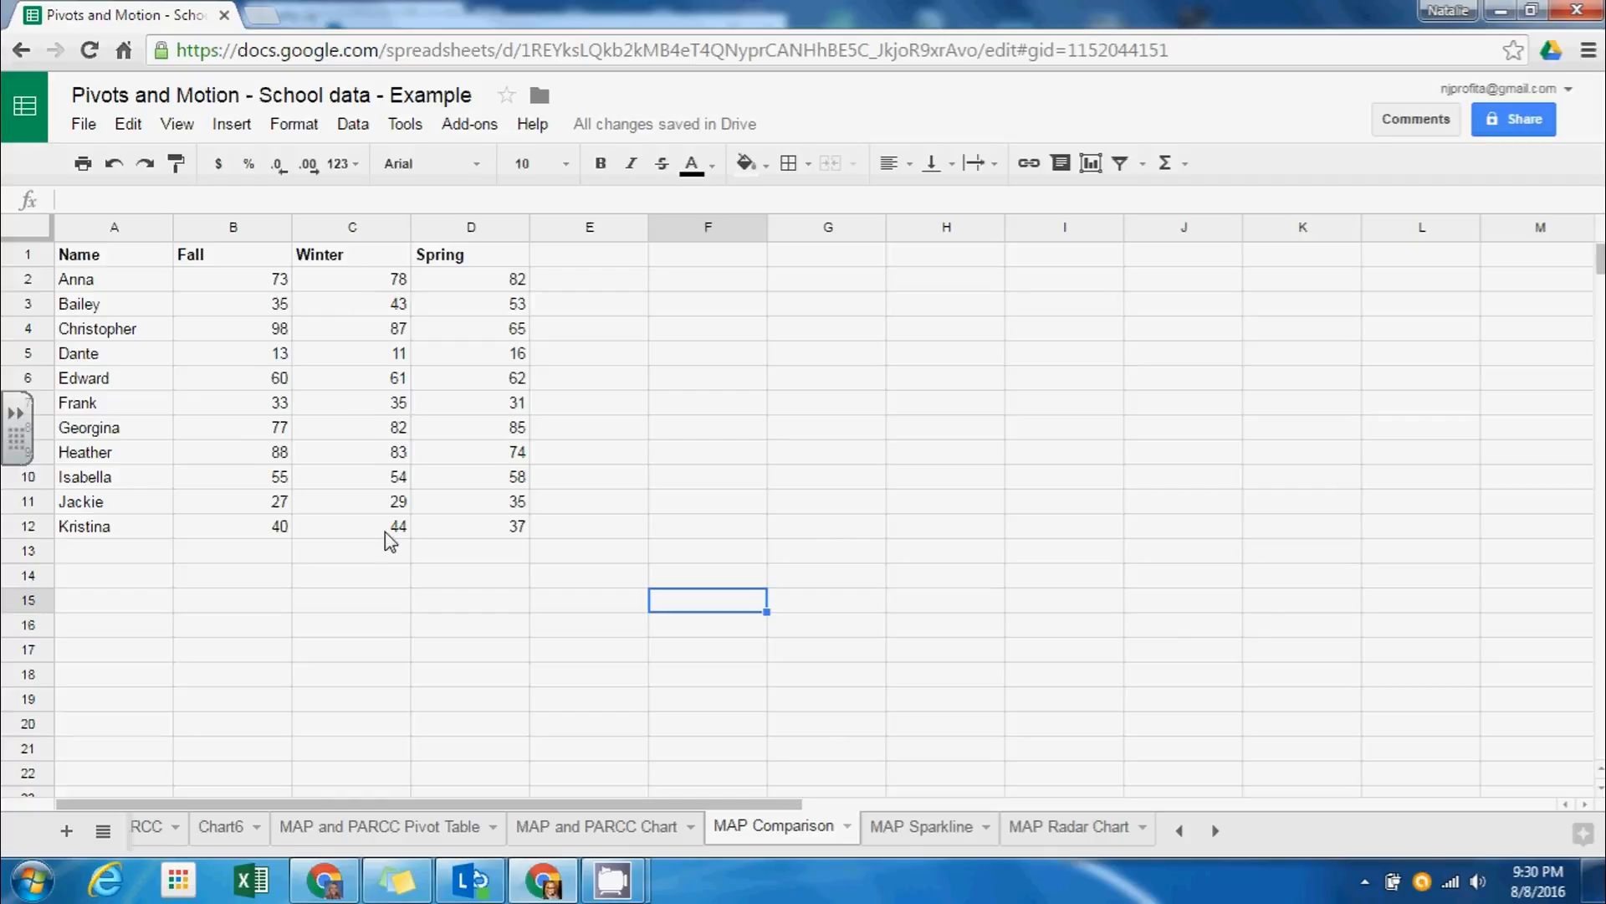
Insert a radar chart from A1:D12 of the MAP Comparison sheet and move it to its own sheet.
drag(104, 283, 251, 331)
drag(565, 463, 519, 524)
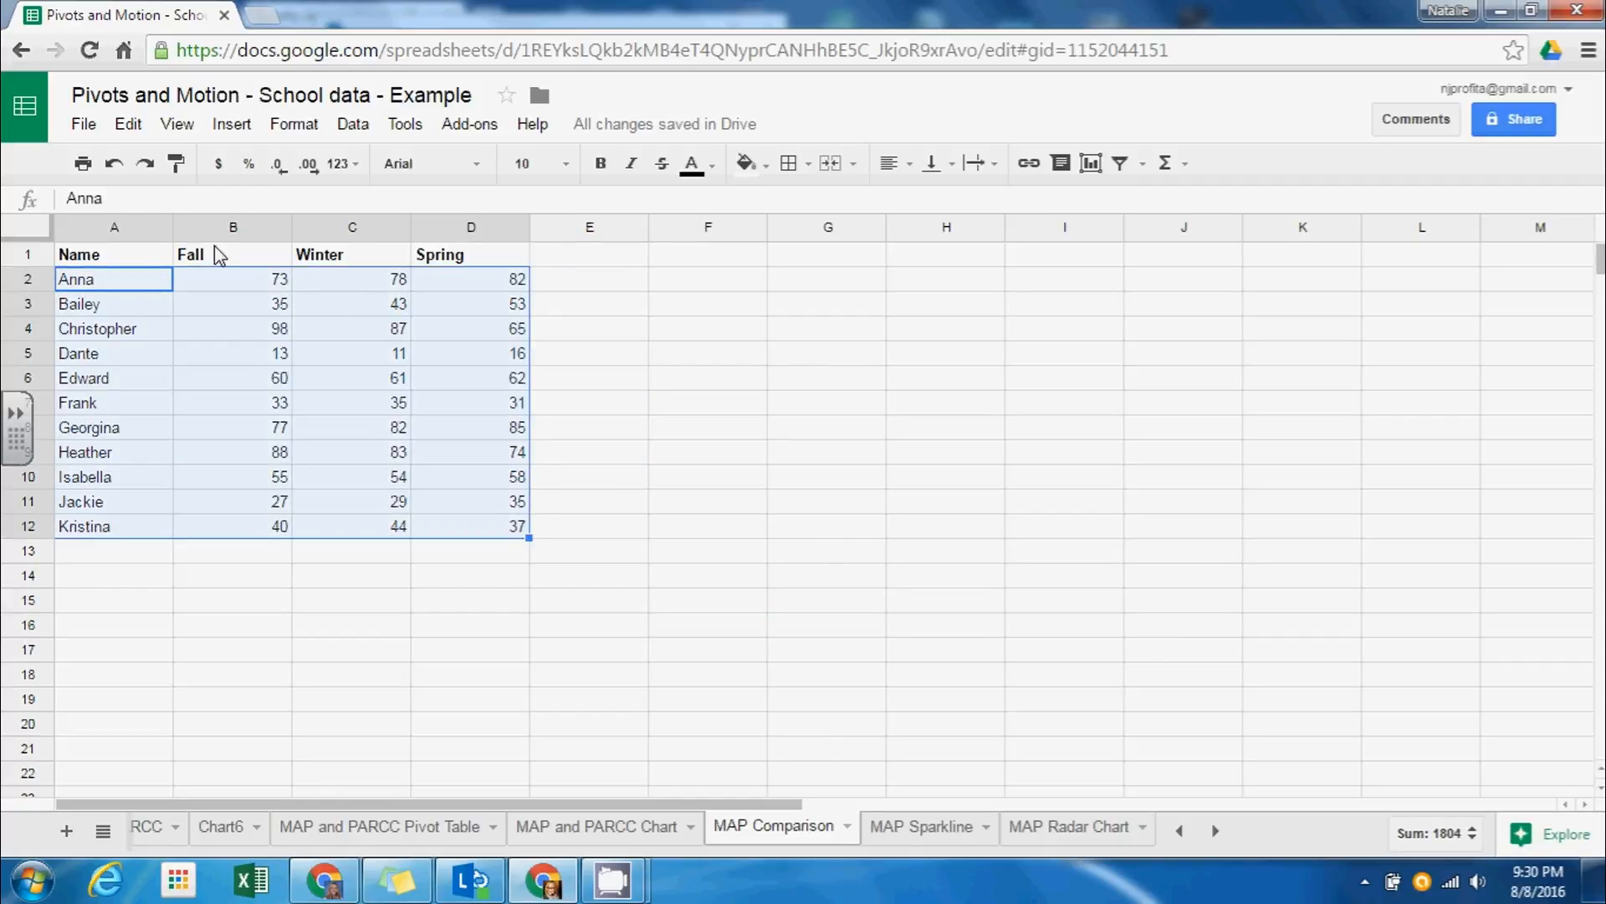
click(146, 258)
drag(402, 338, 493, 532)
click(236, 125)
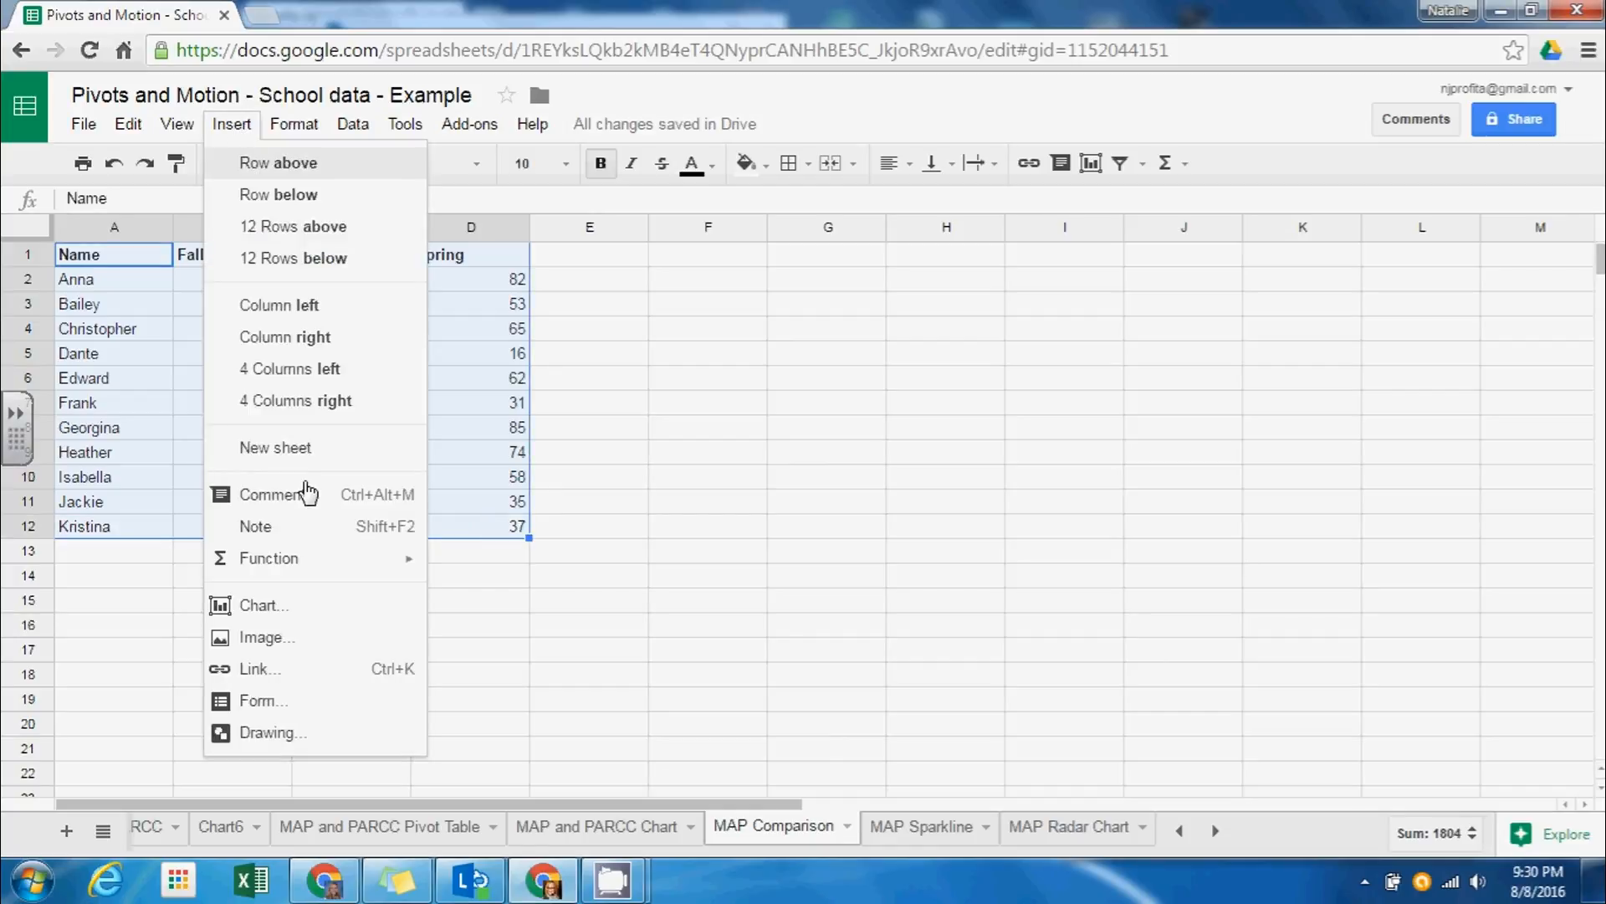
click(299, 608)
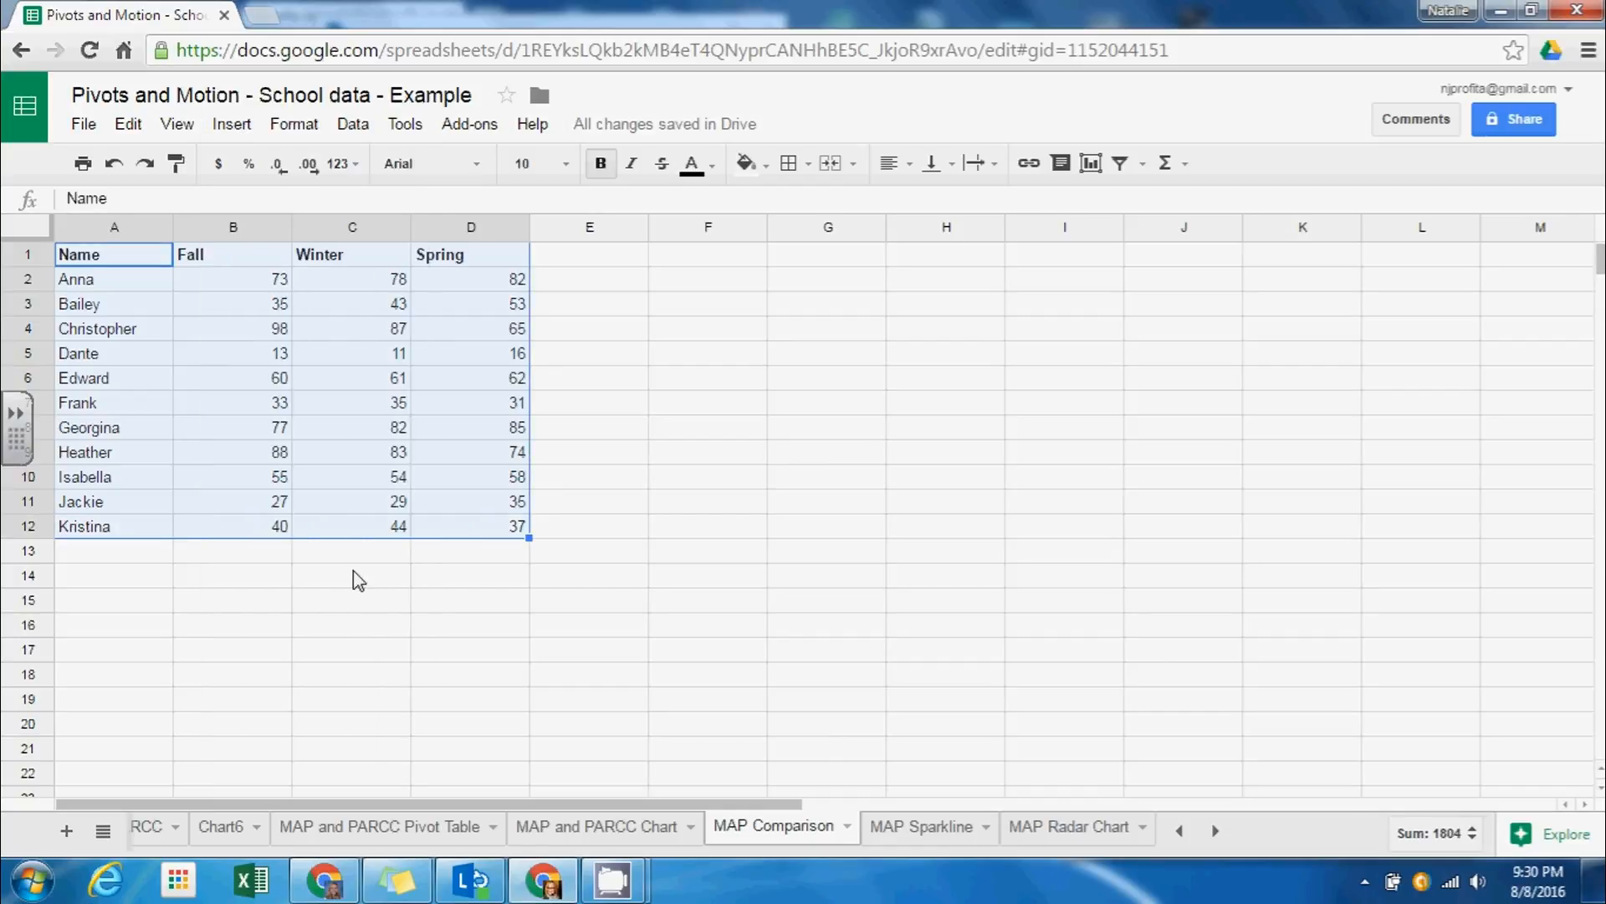
click(527, 234)
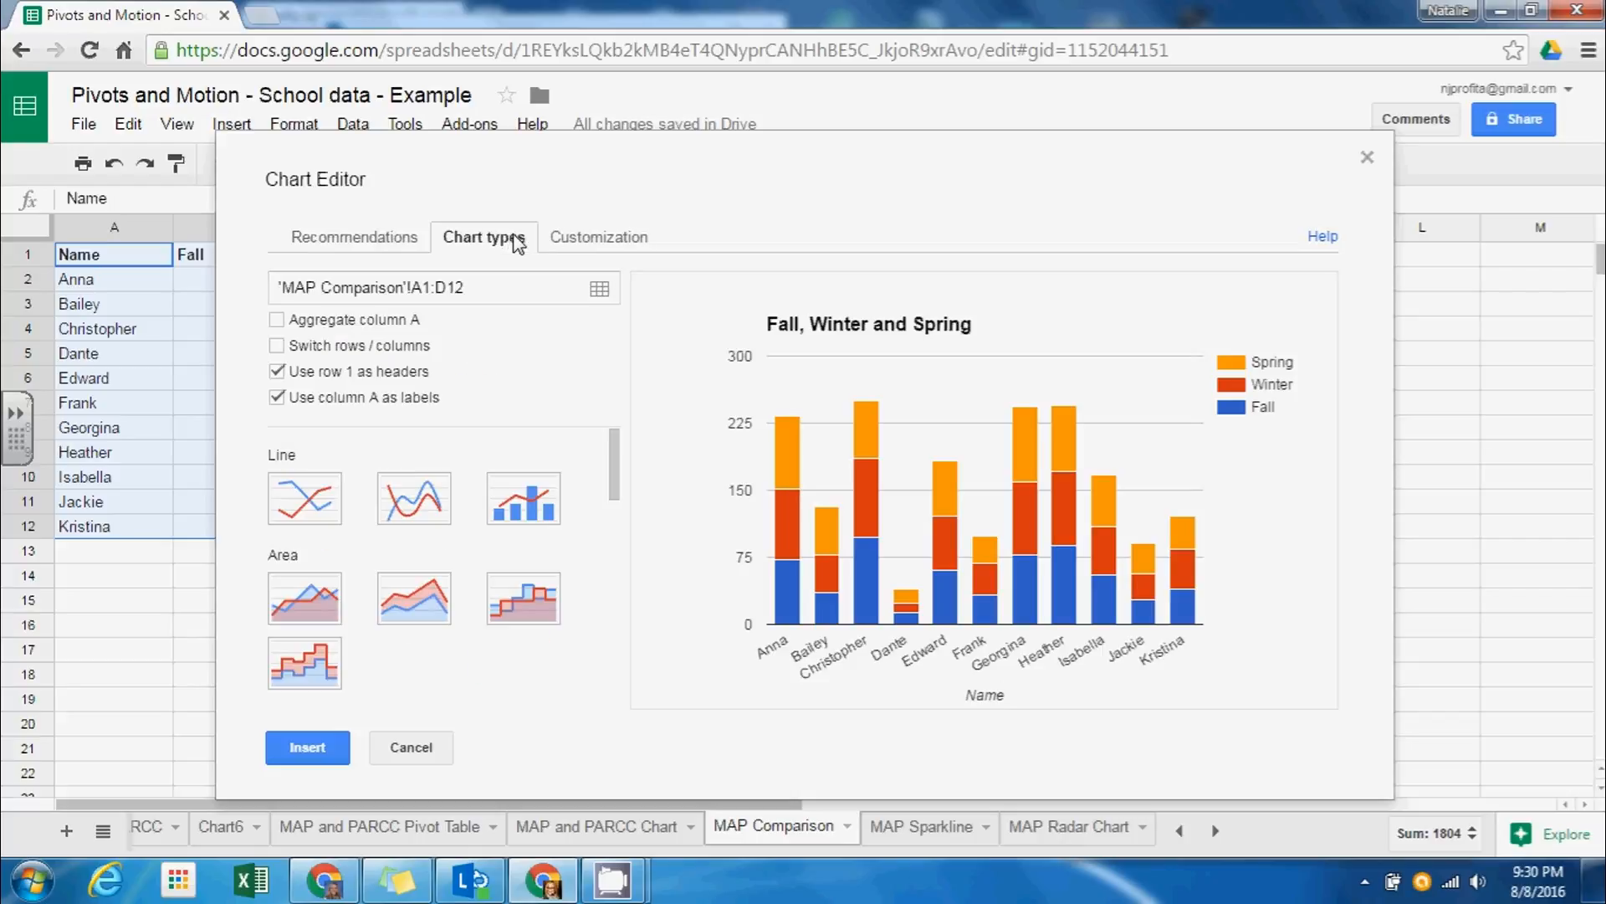
drag(617, 469, 620, 663)
click(299, 626)
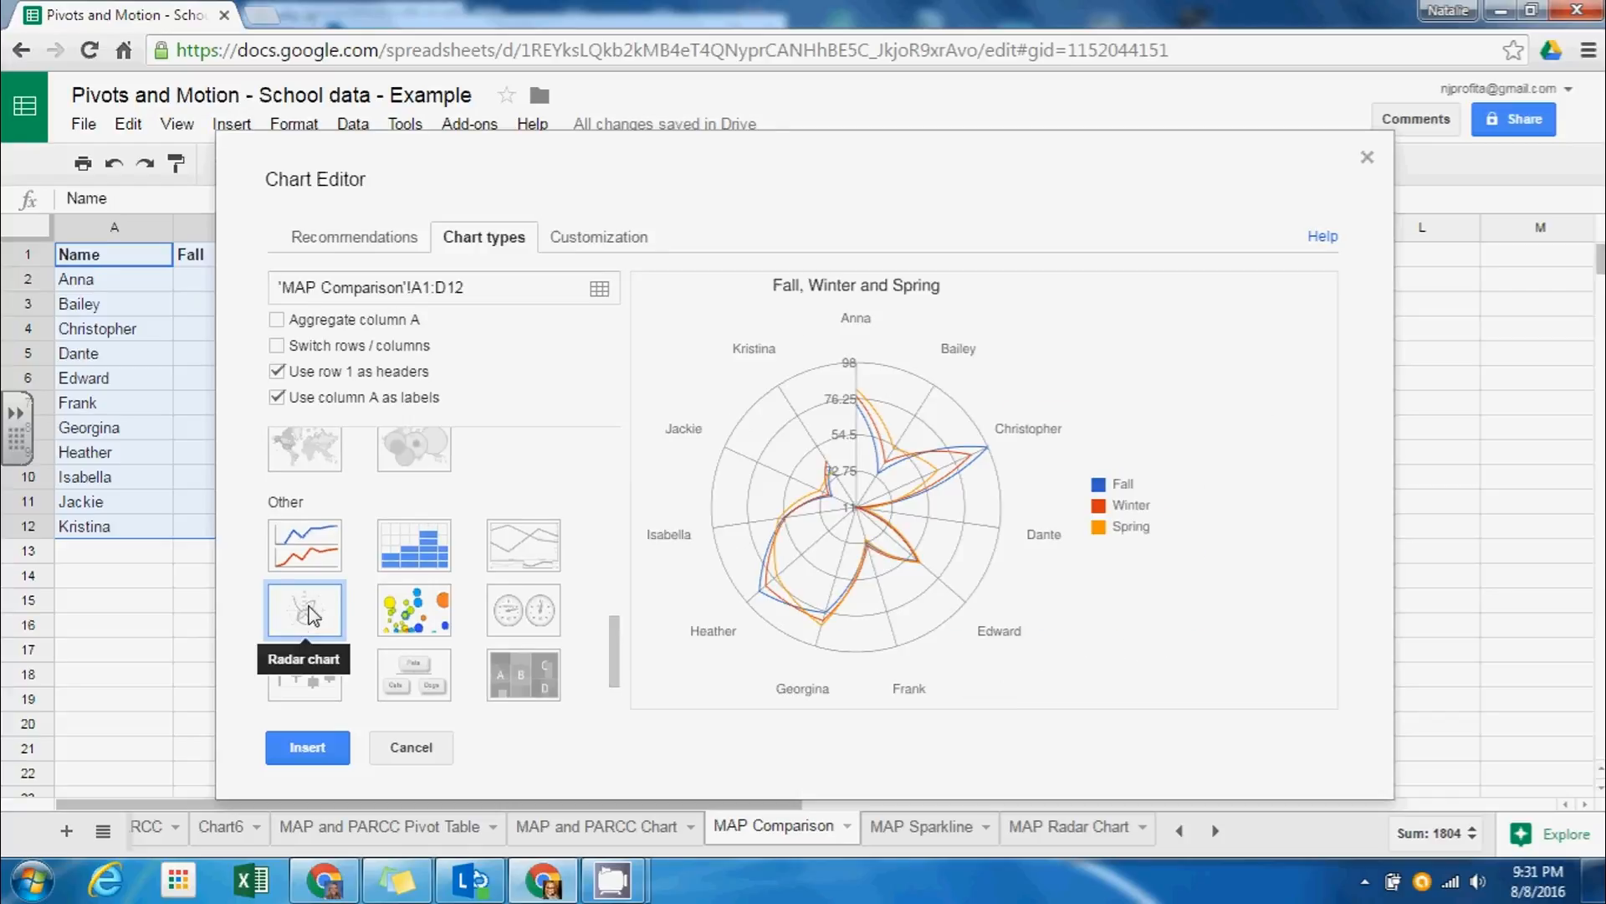
click(330, 755)
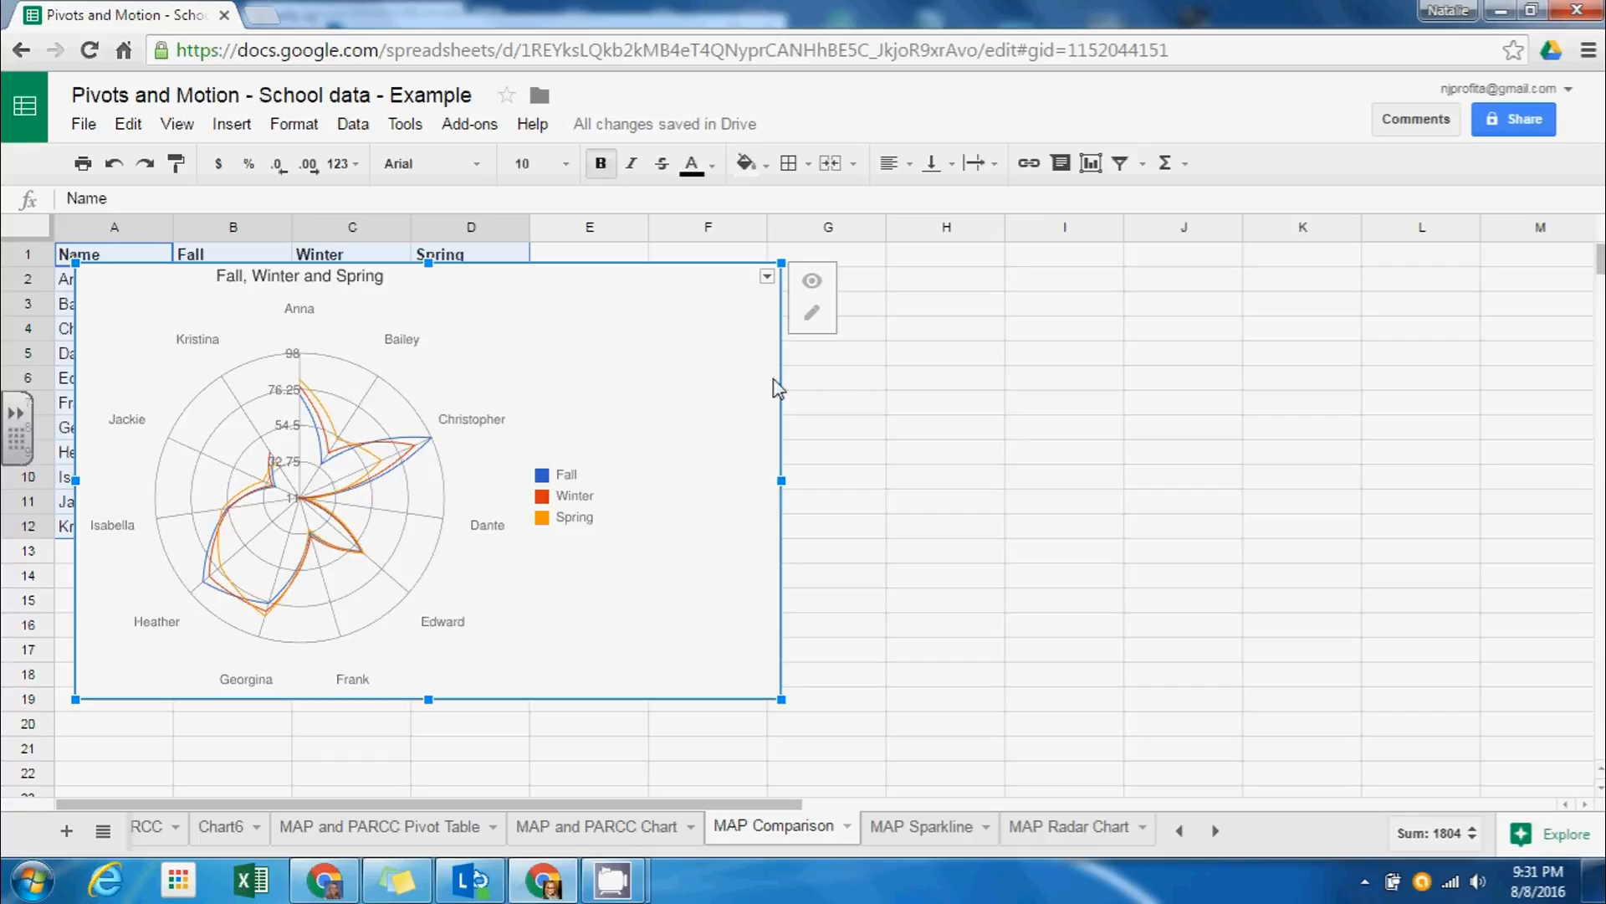
click(766, 277)
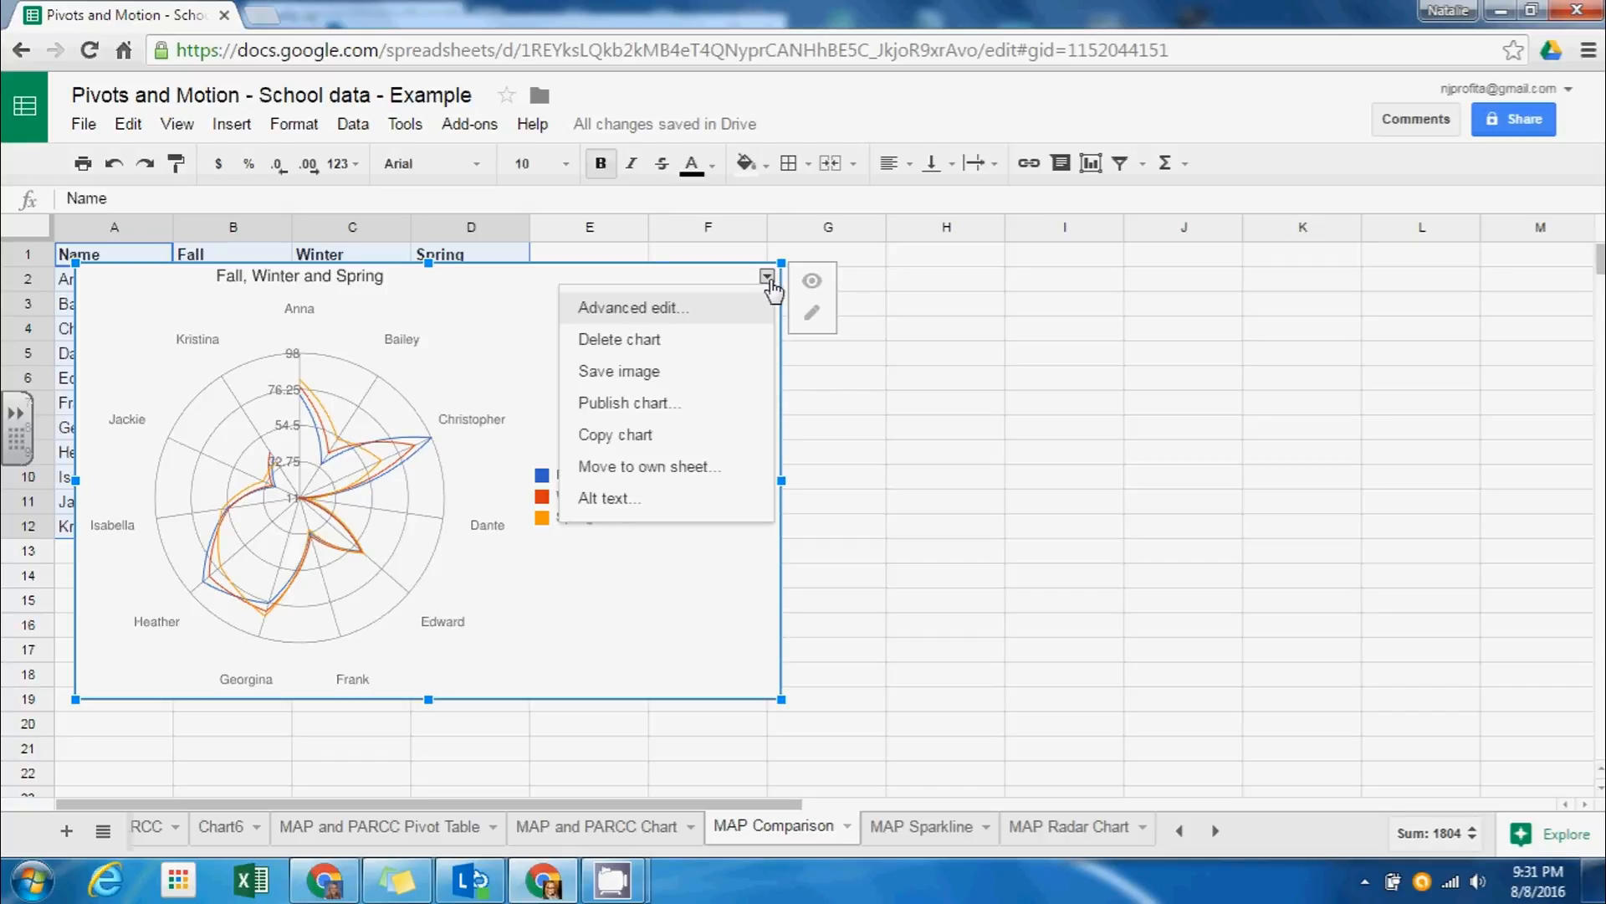
click(721, 467)
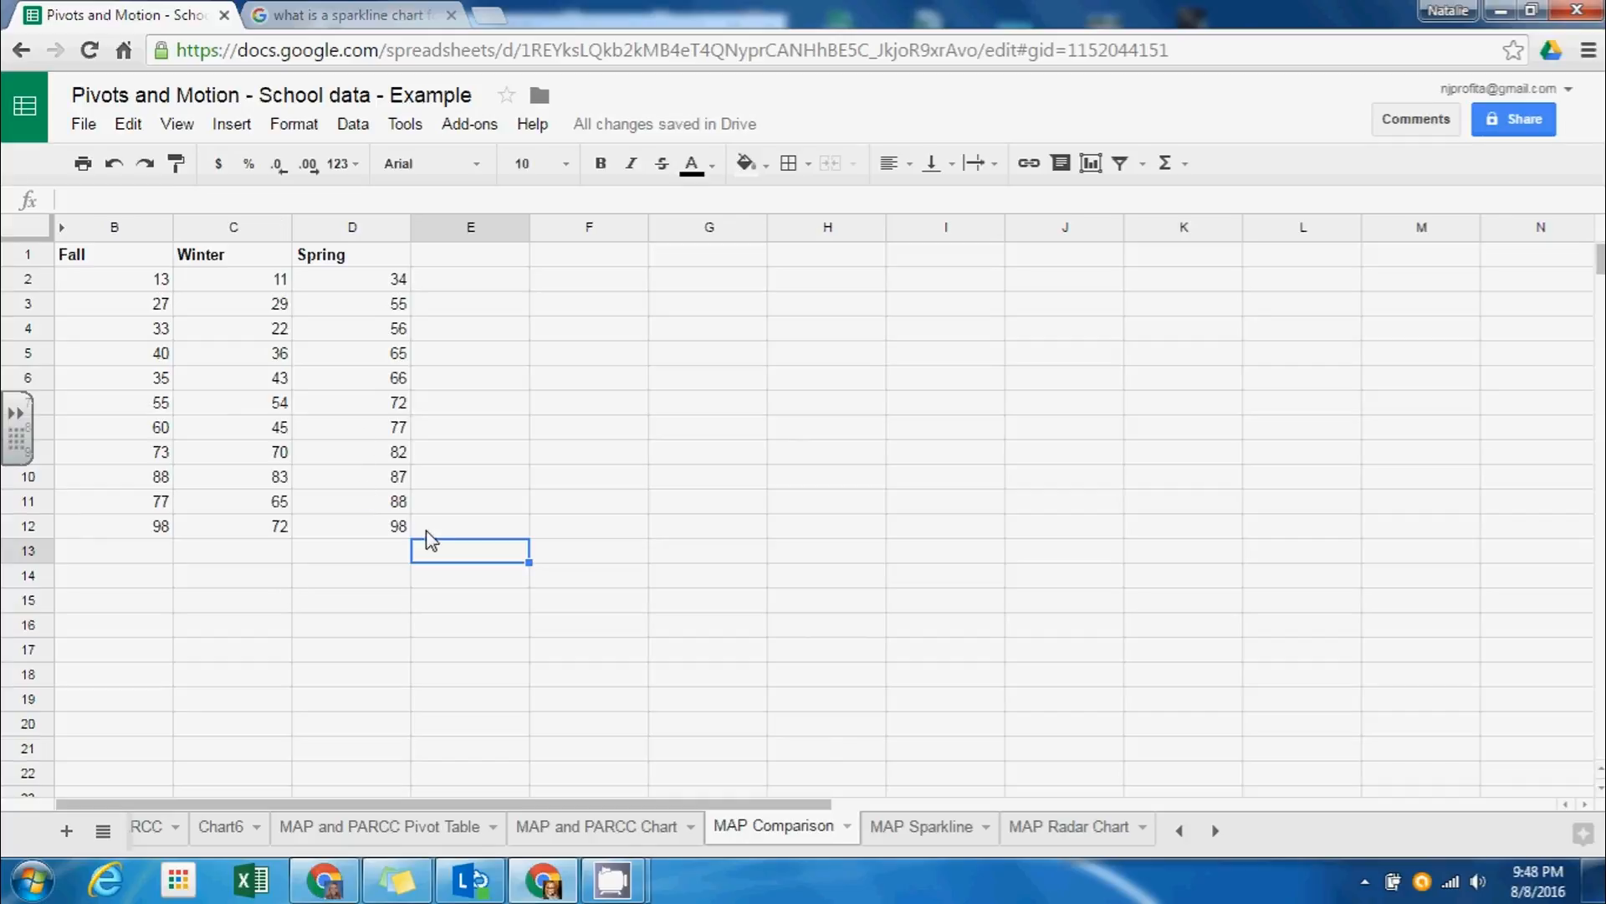
Insert a sparkline chart from the Fall, Winter and Spring scores in B1:D12 of the MAP Comparison sheet.
drag(117, 253, 384, 530)
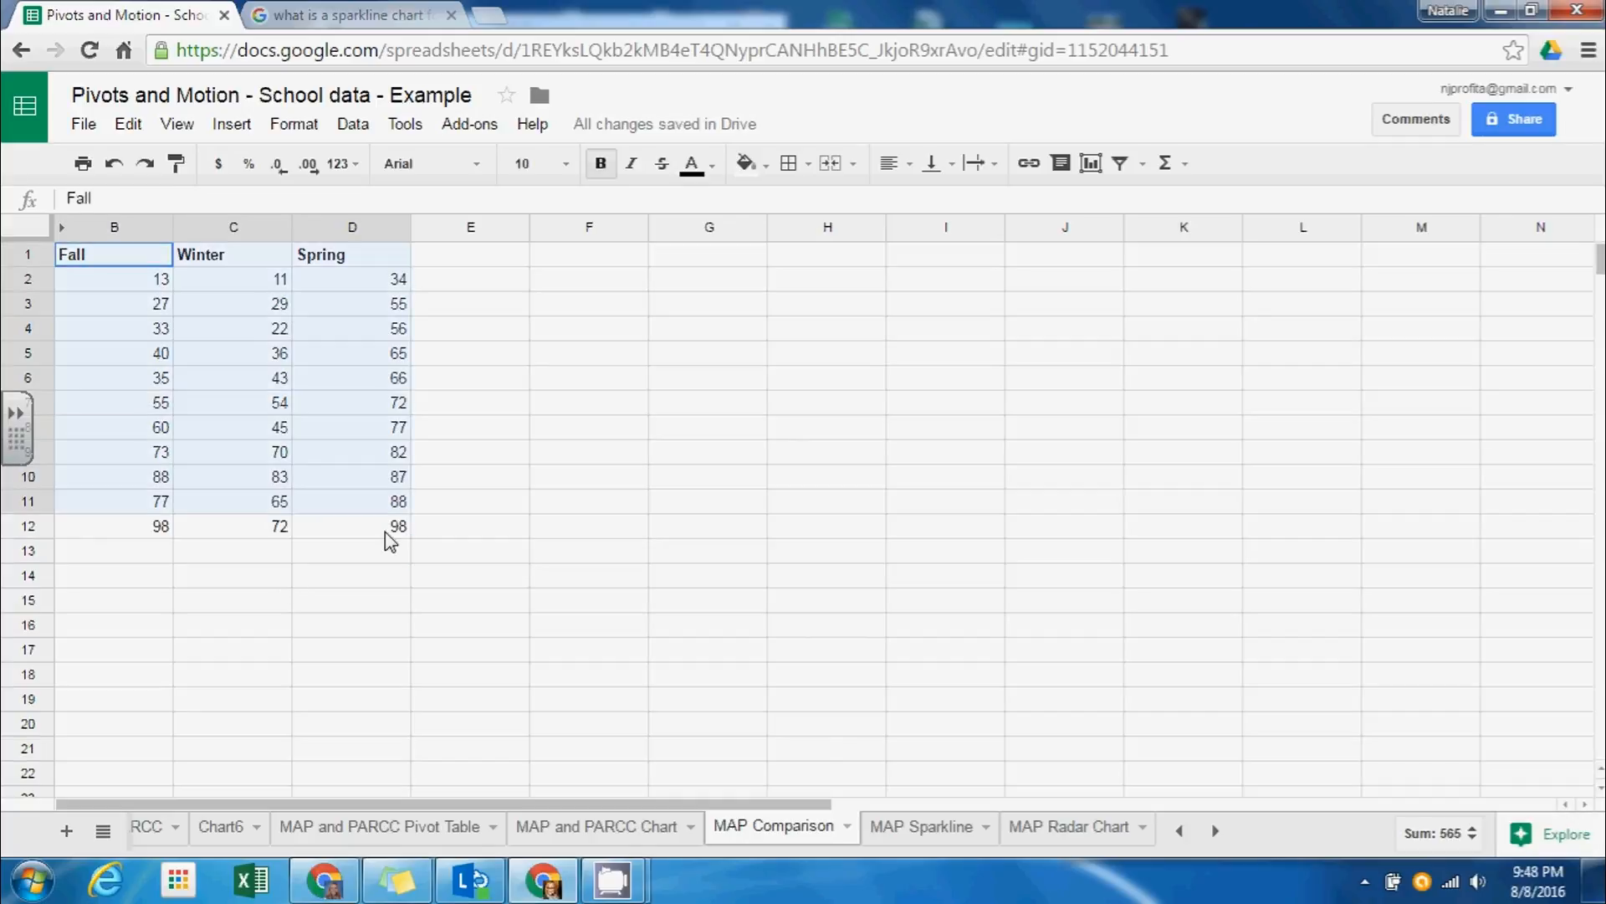
click(229, 127)
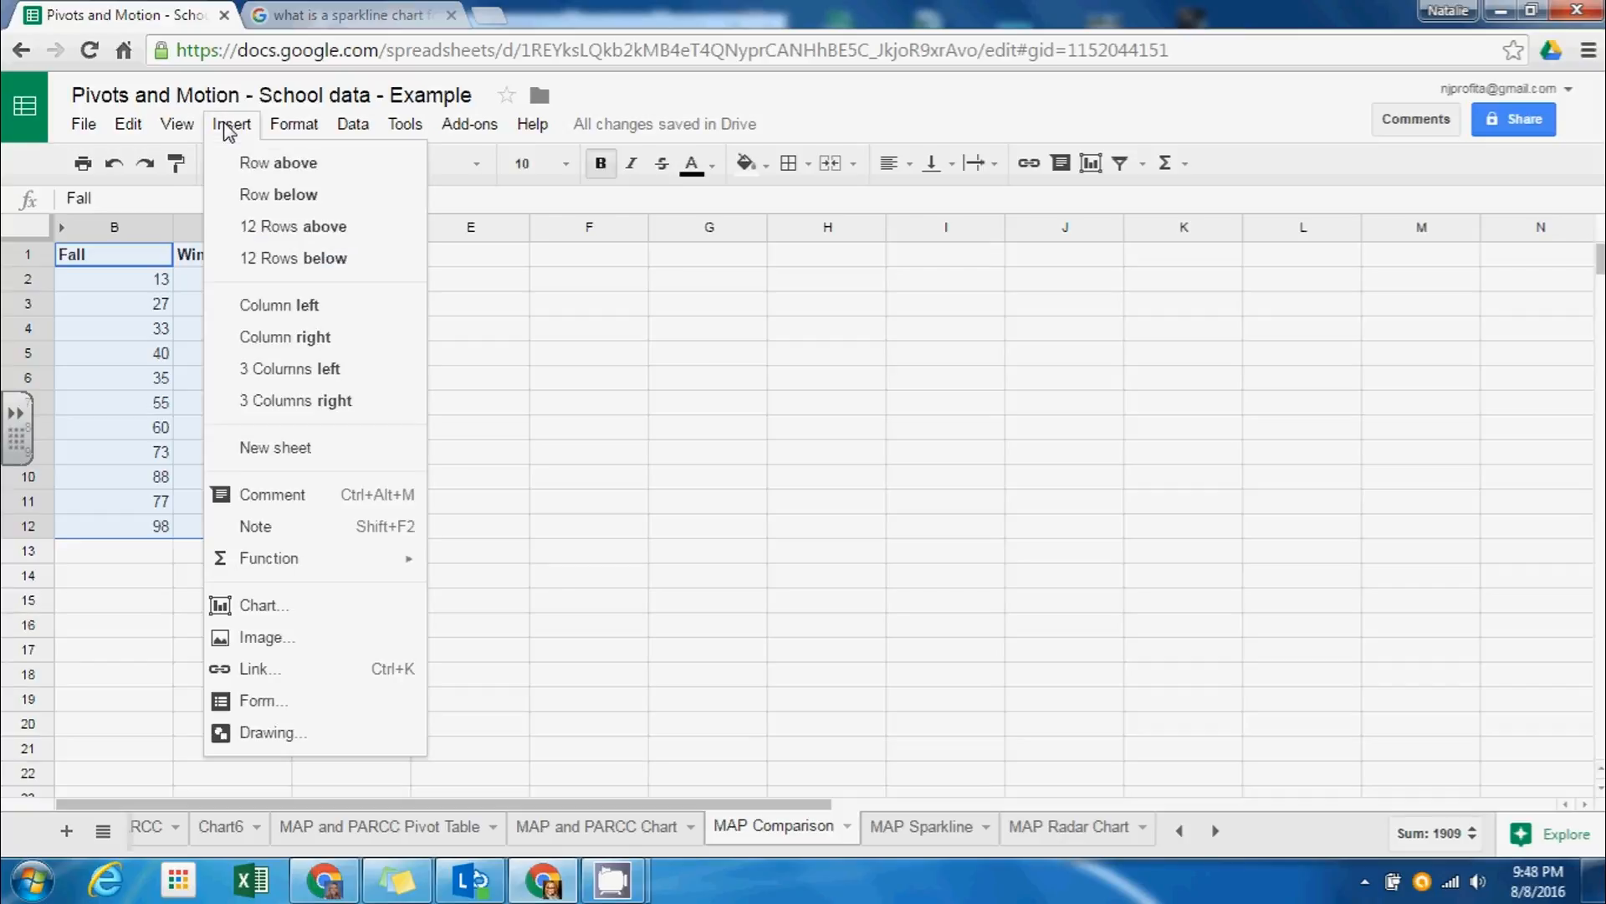
click(272, 609)
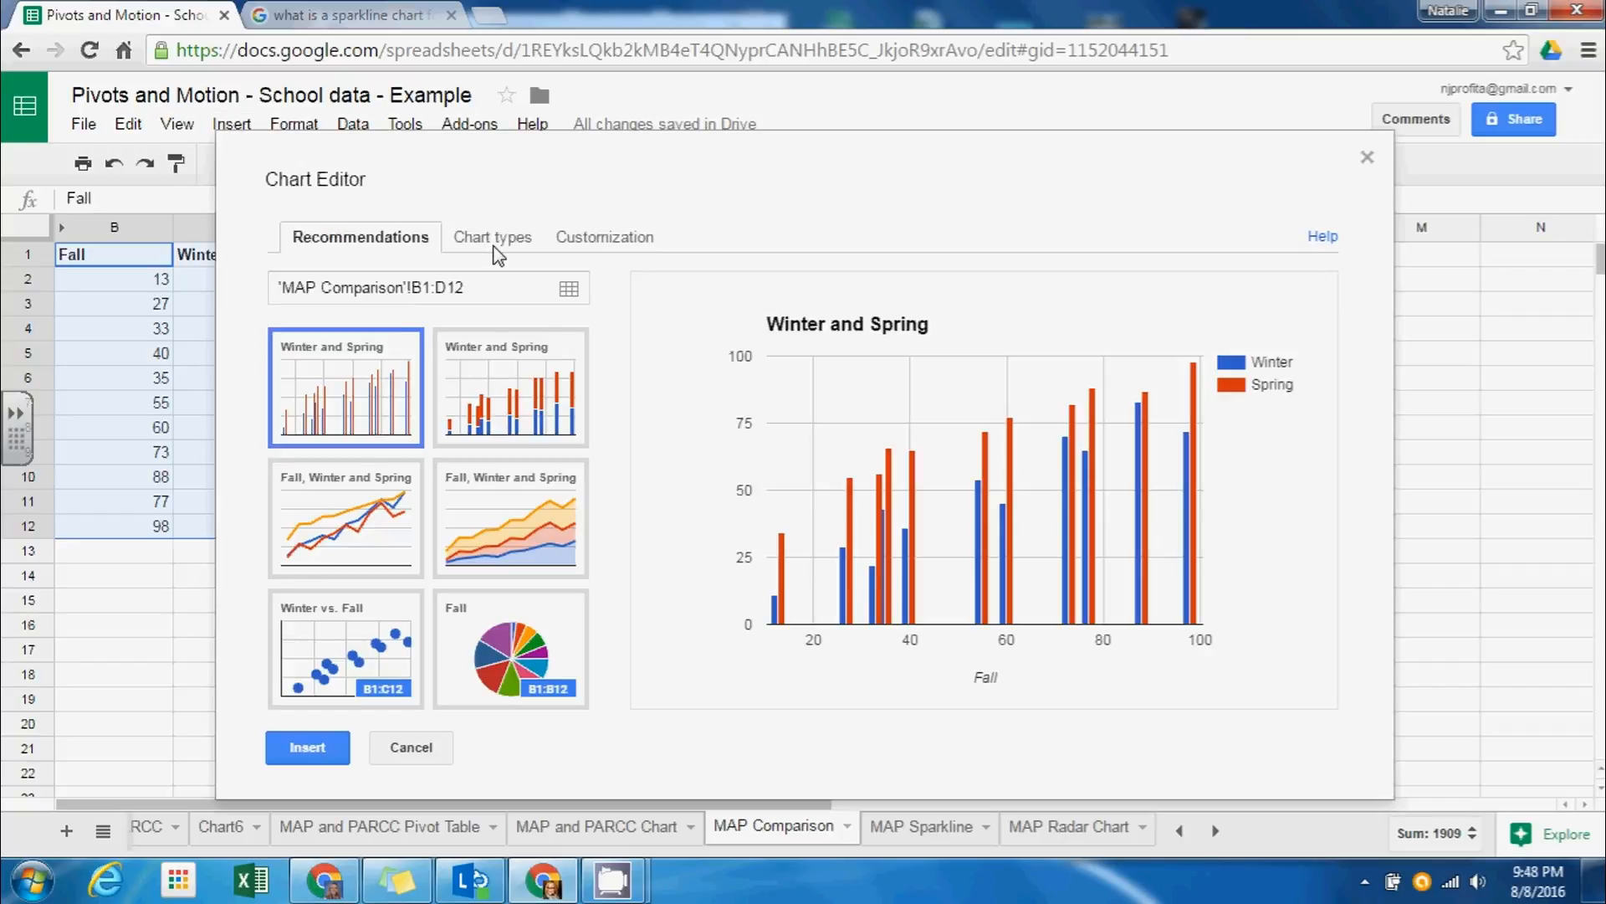
click(495, 240)
drag(617, 448, 620, 663)
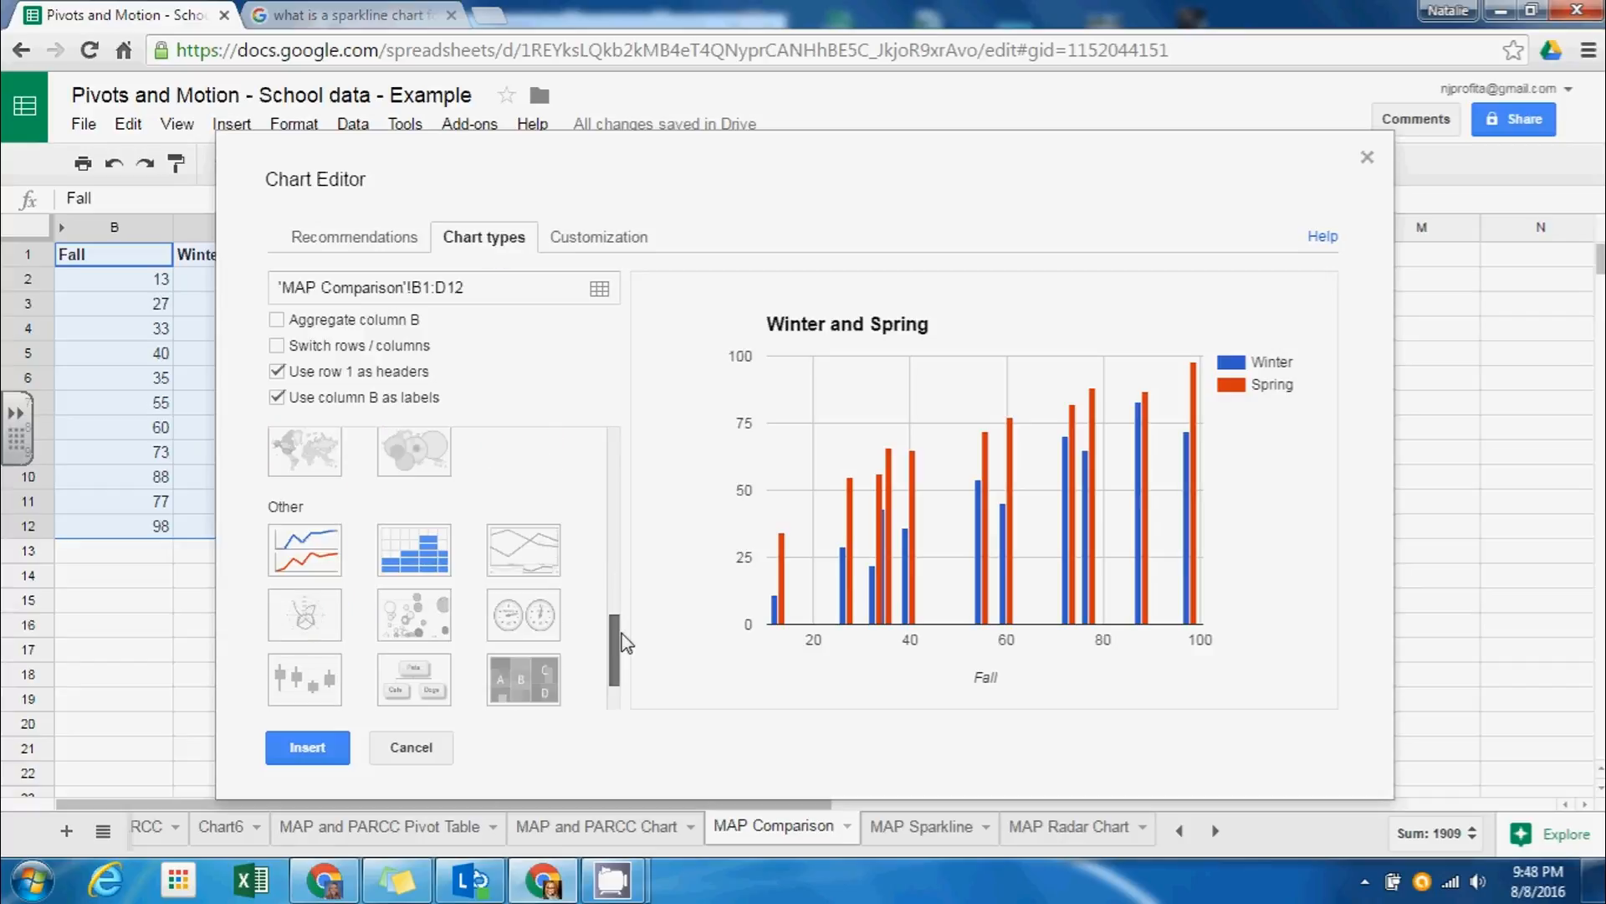
click(304, 546)
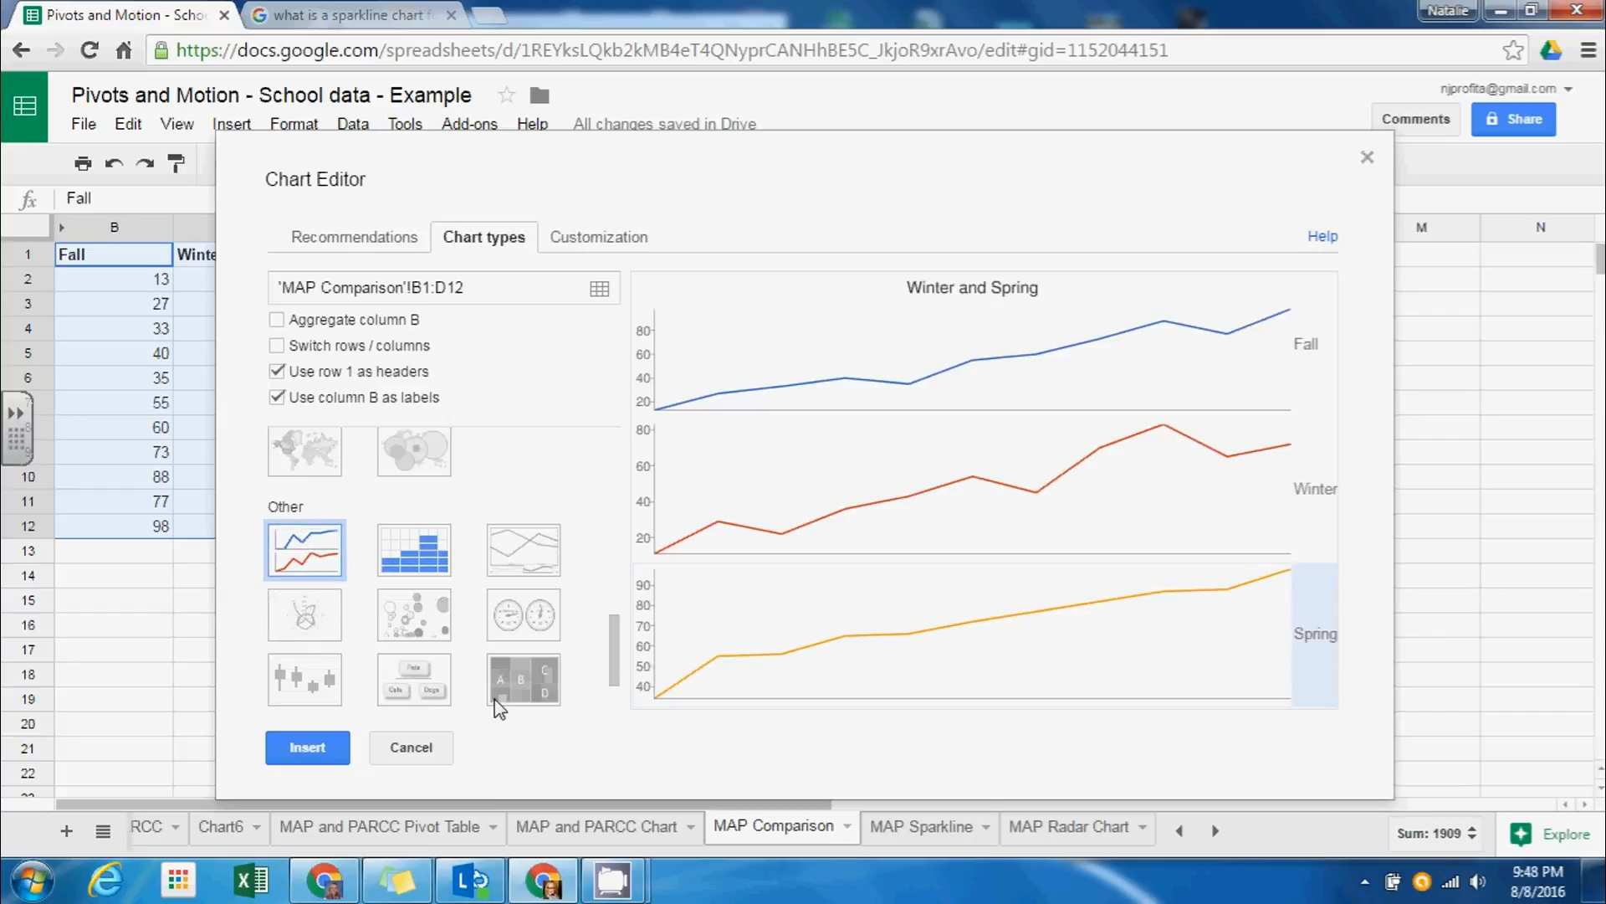
click(291, 753)
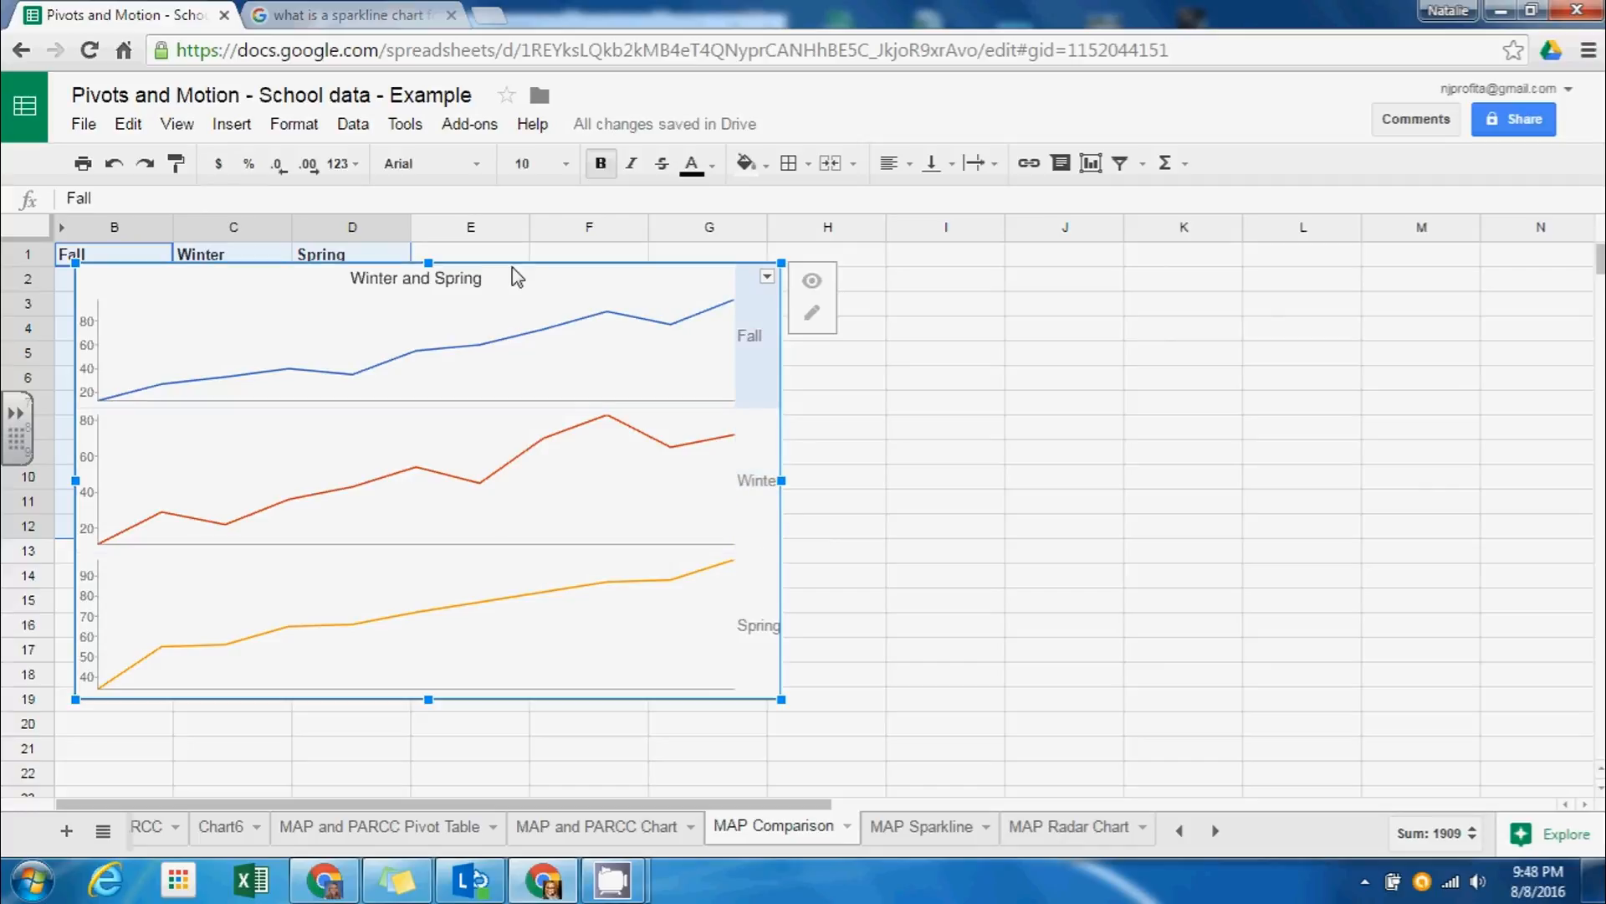
Shift the sparkline chart slightly up and left over the data, and move it to its own sheet.
drag(516, 276, 499, 257)
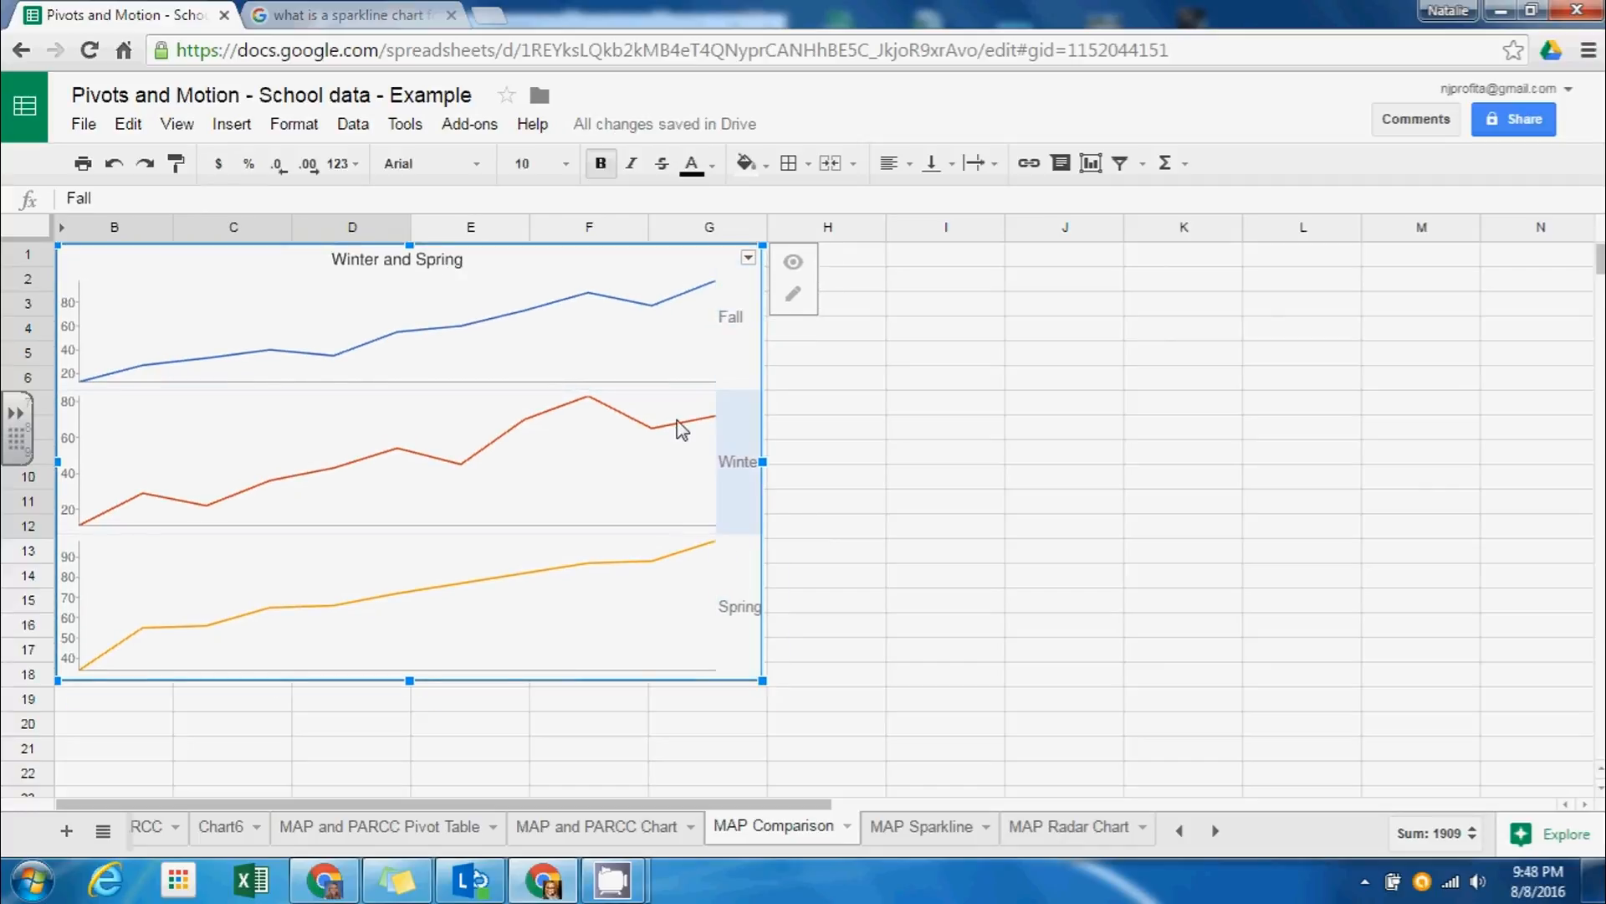
click(748, 258)
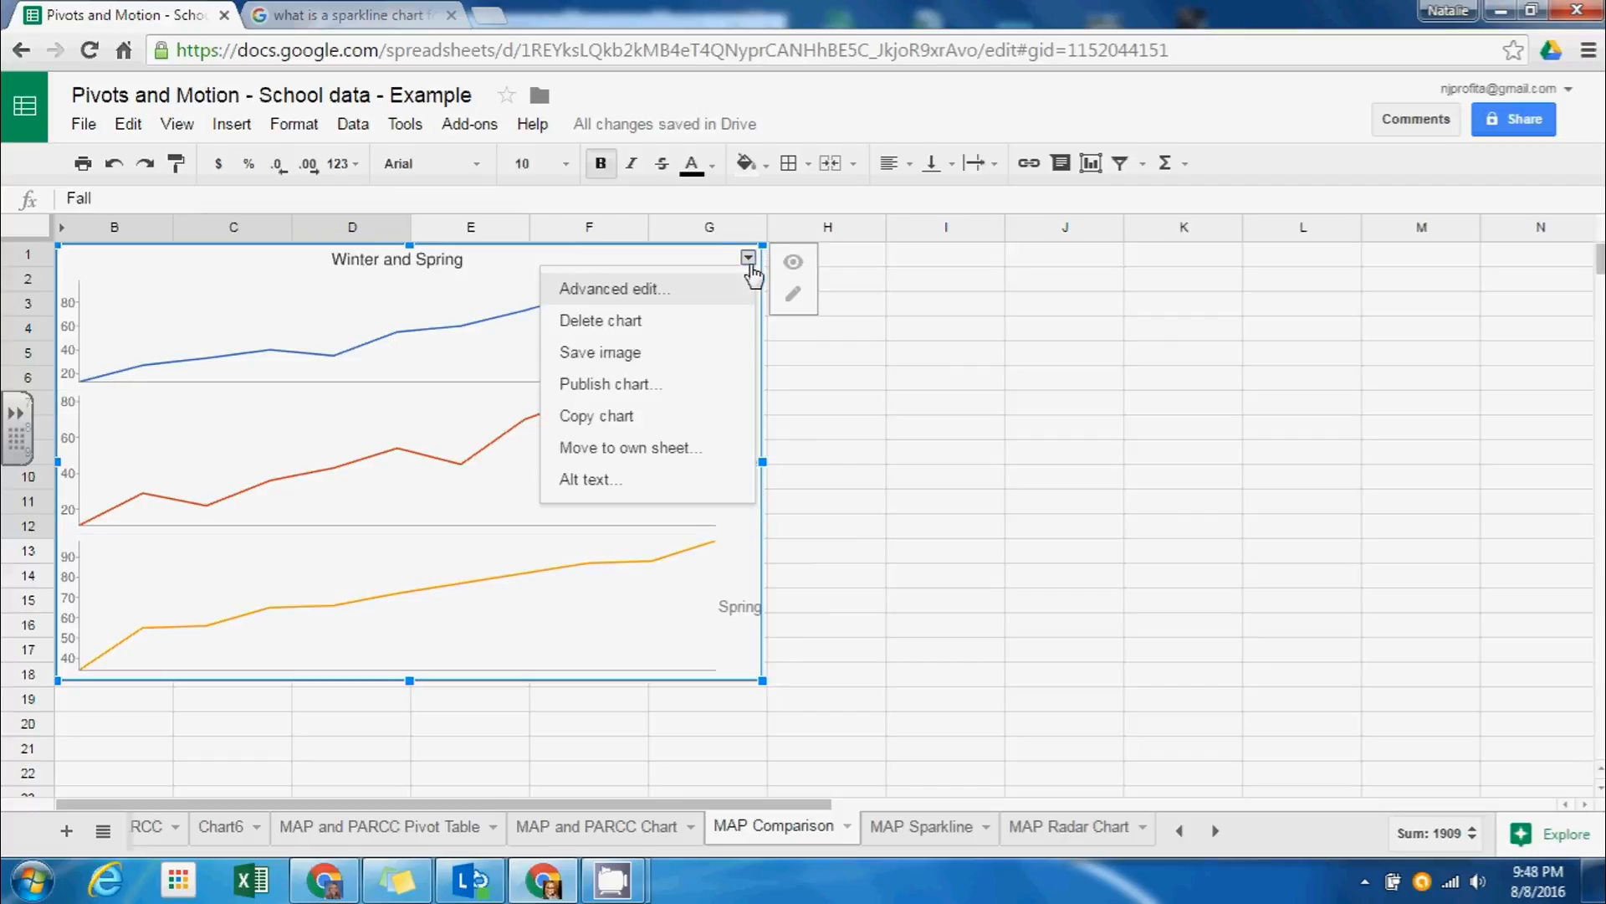
click(703, 447)
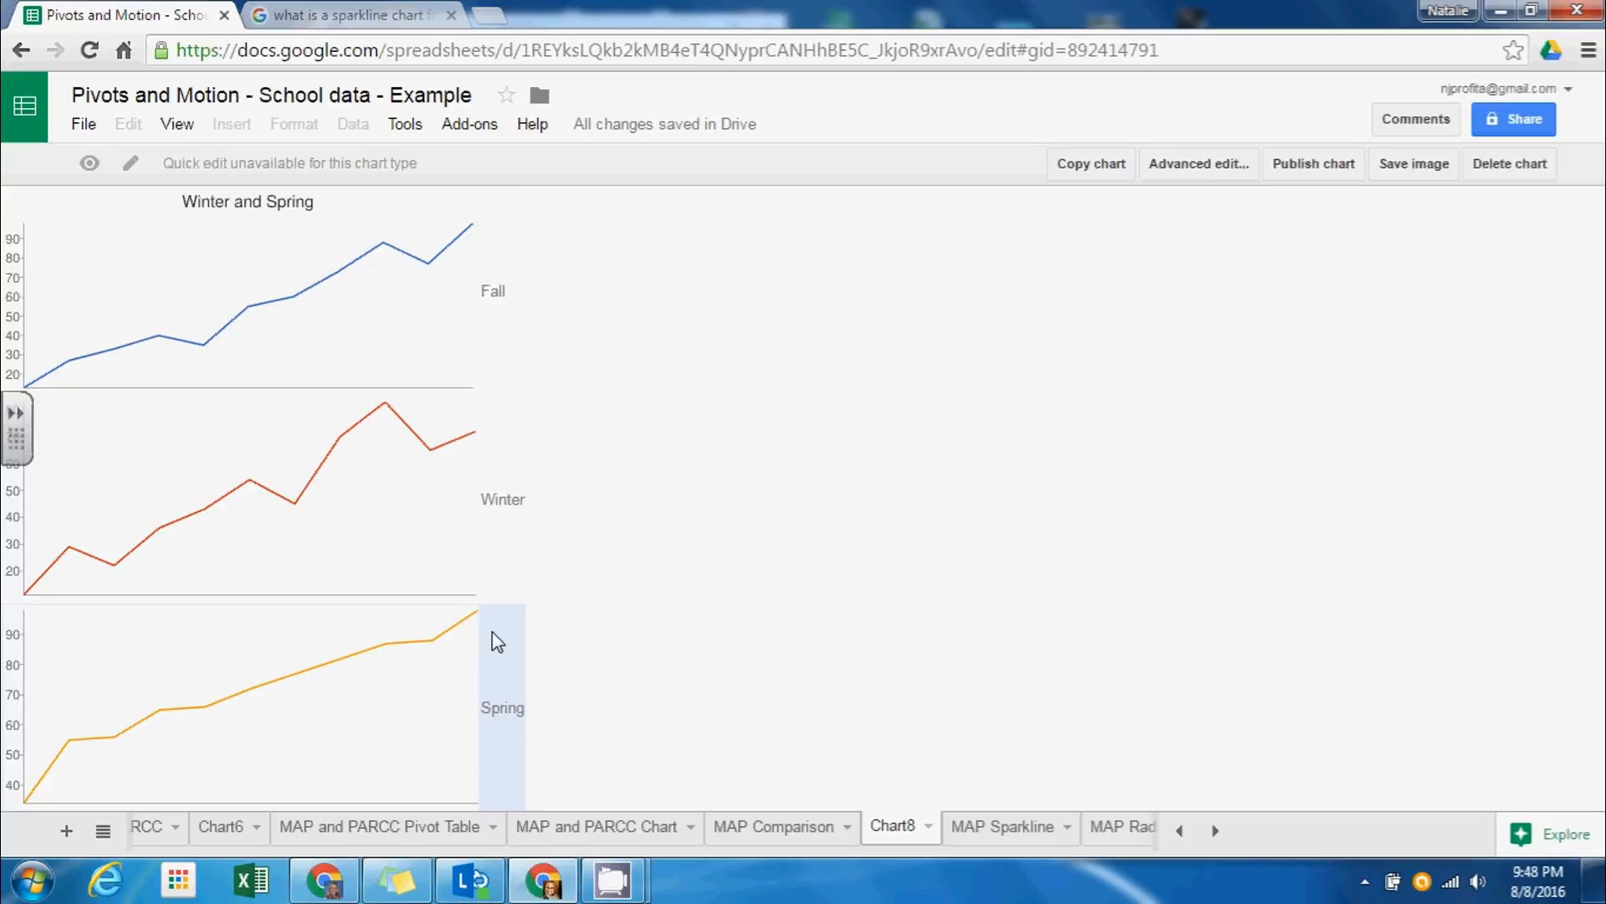
Review the source scores on the MAP Comparison sheet and return to the sparkline chart's sheet.
click(764, 828)
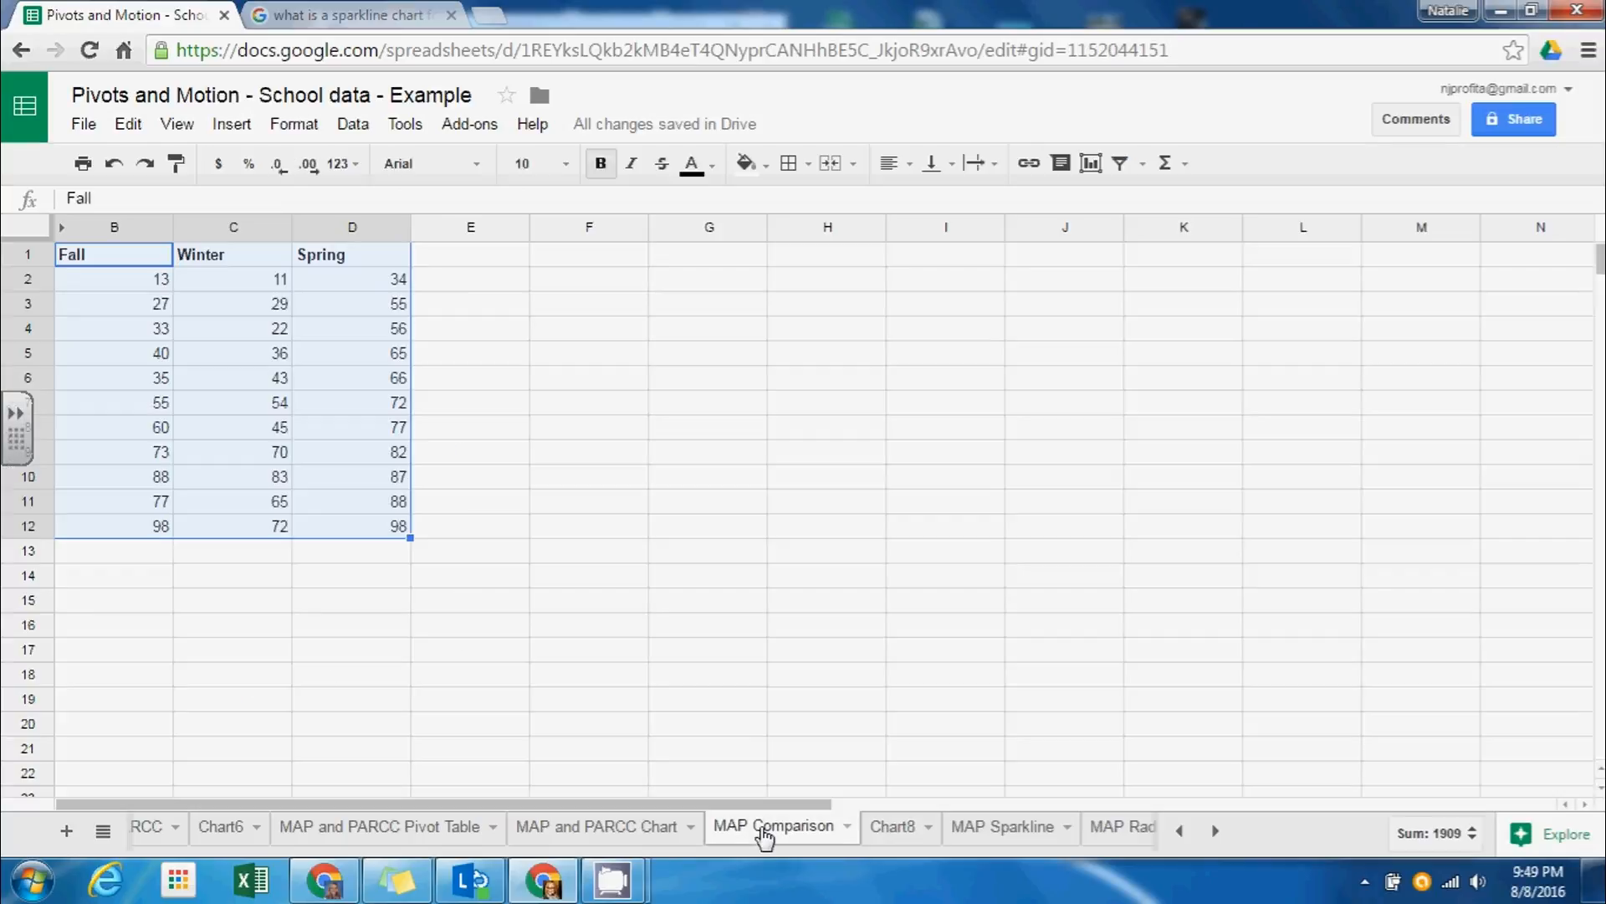
click(450, 623)
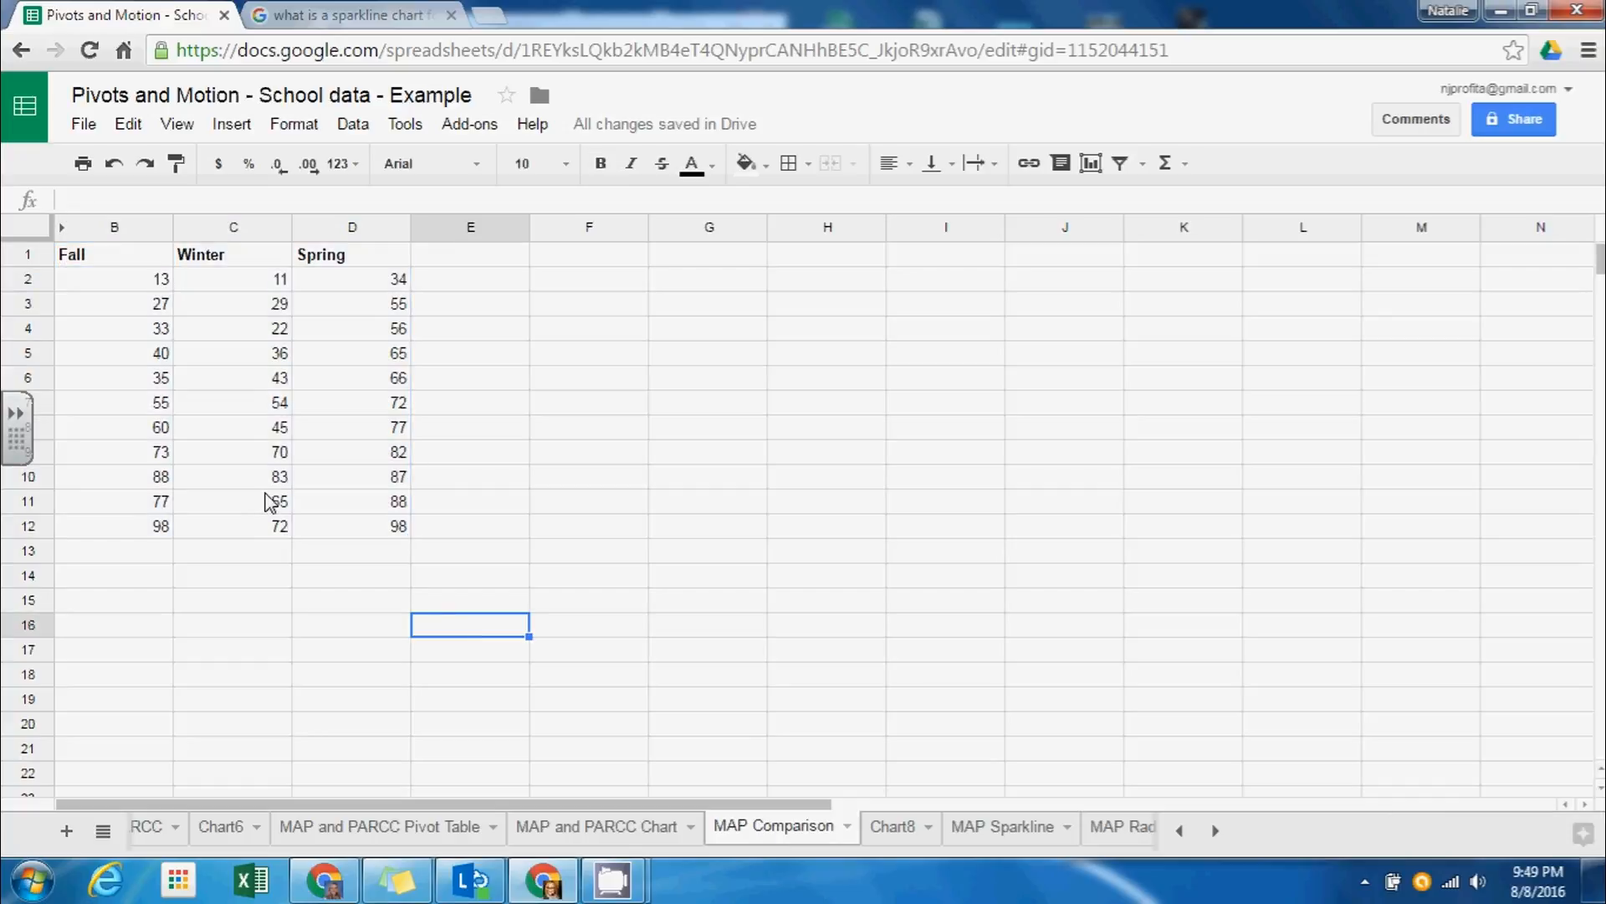
click(895, 828)
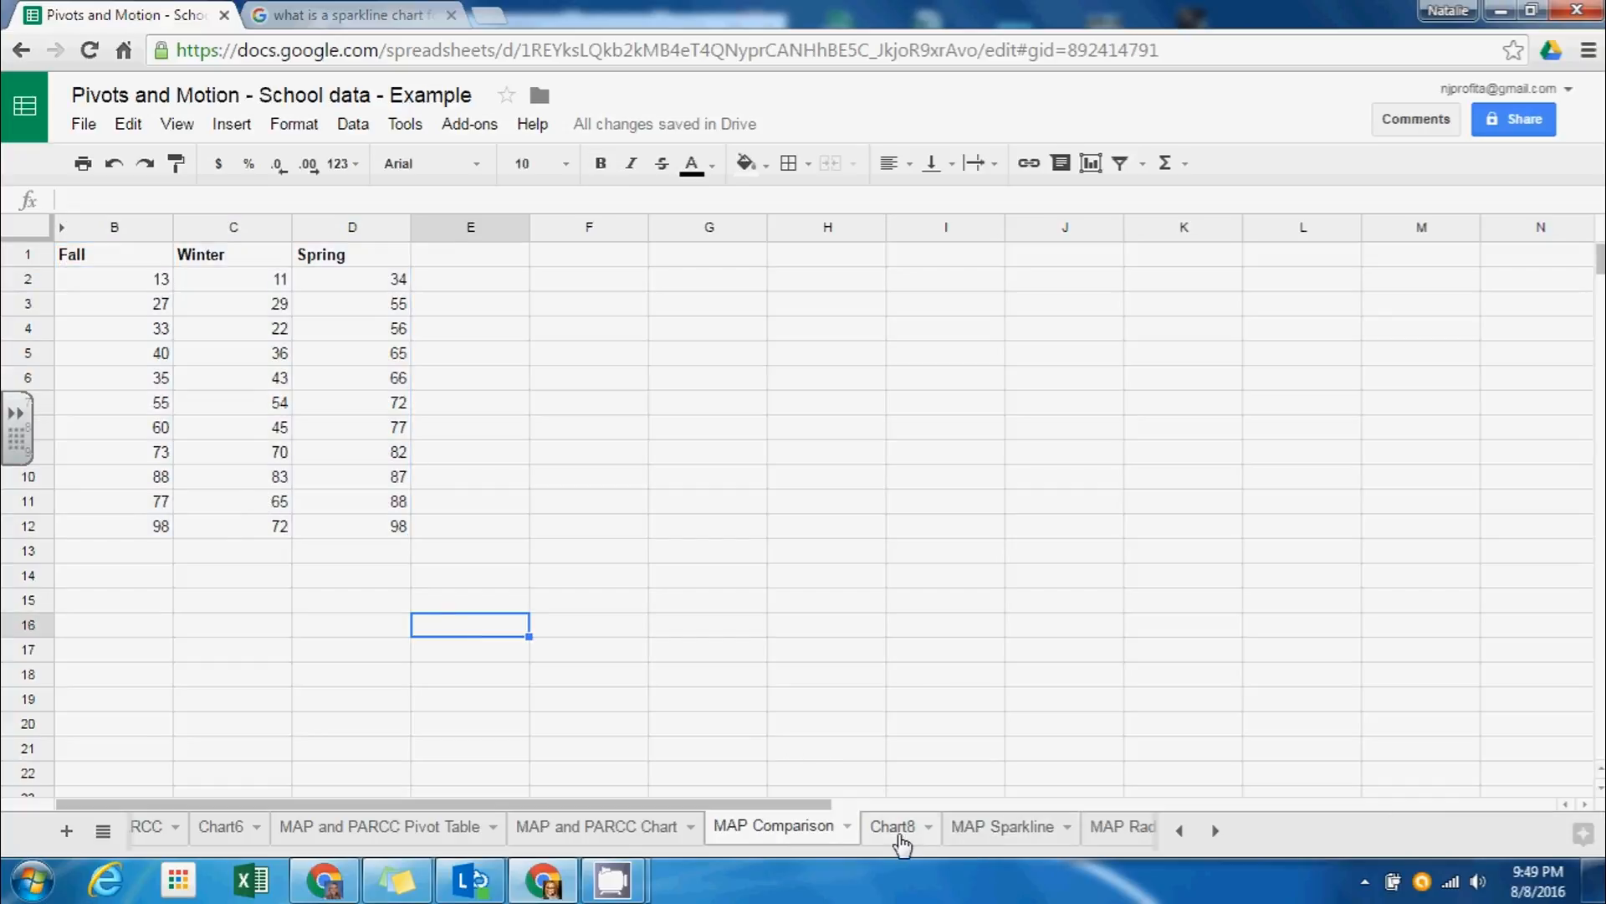